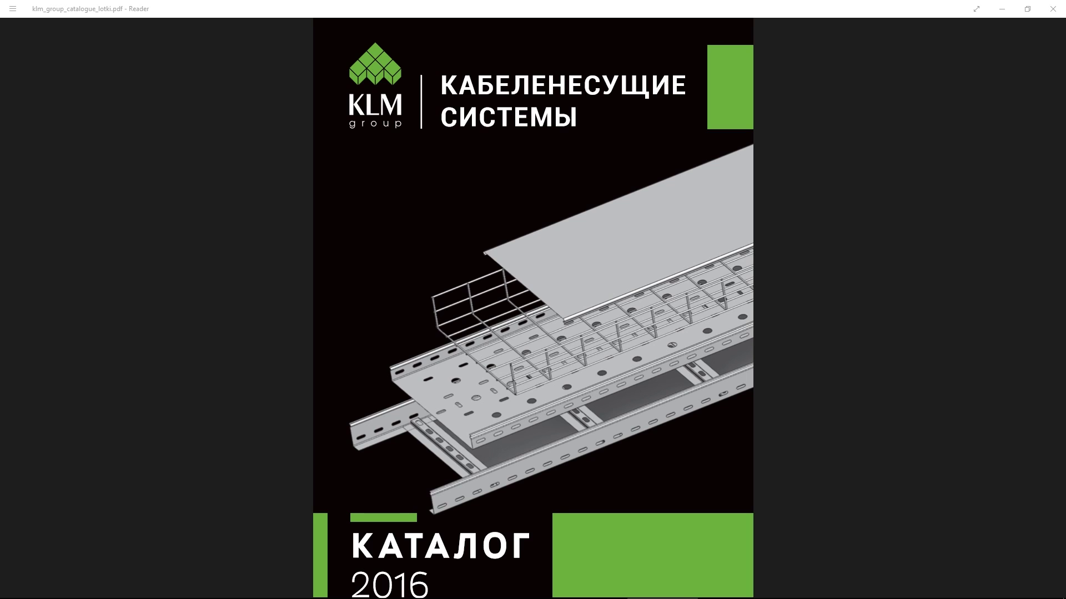
Scroll the KLM cable-systems catalogue past its cover page.
scroll(533, 308, down, 10)
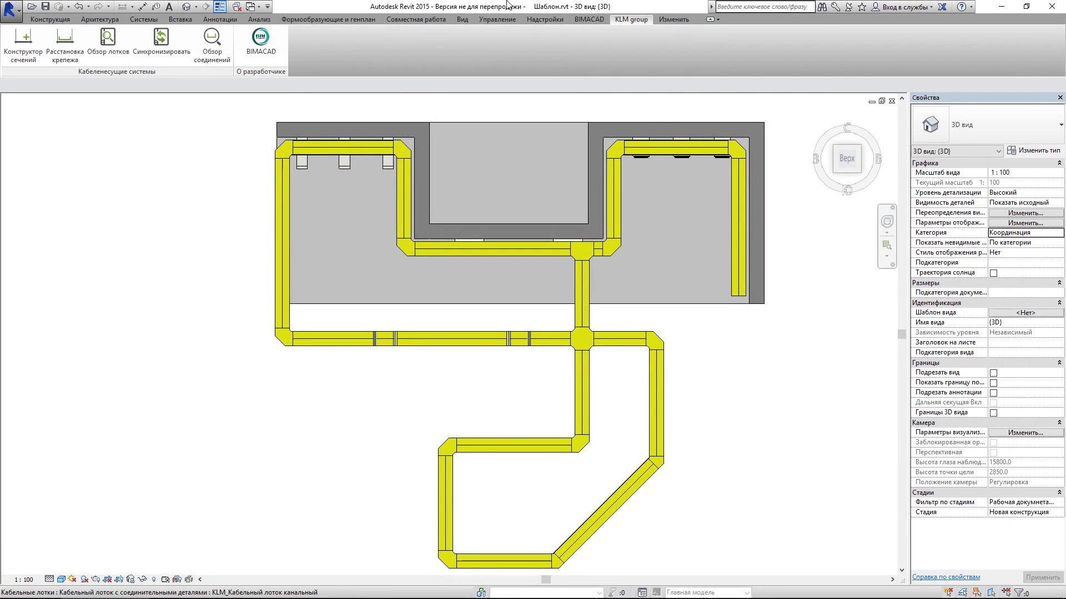
Start a wall rack in the KLM constructor: a KLM-E PC 1000 post with a KLM-E MB 100 arm.
click(15, 56)
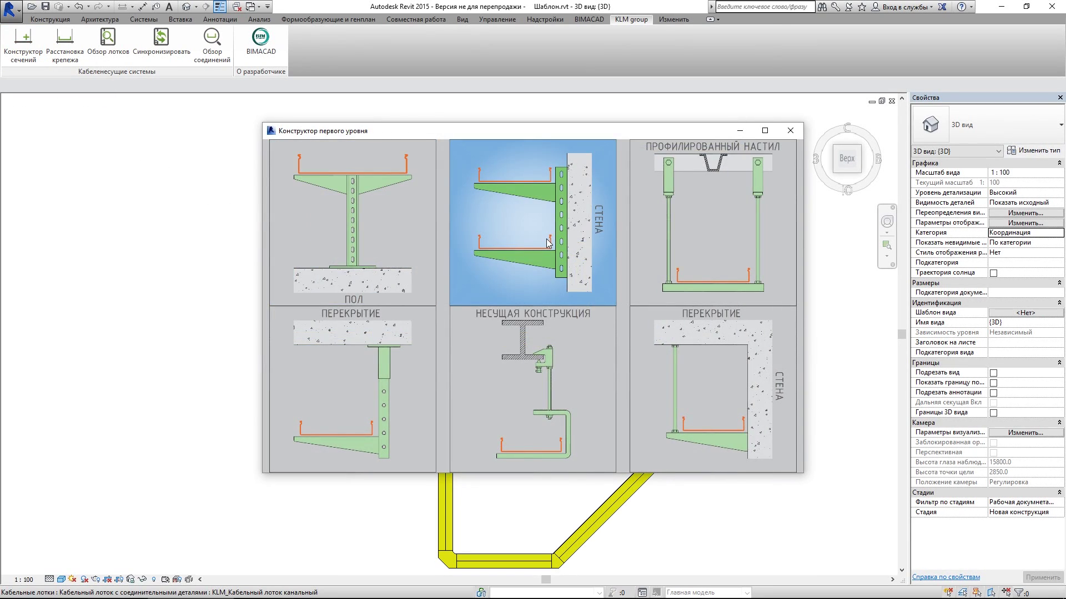
click(547, 243)
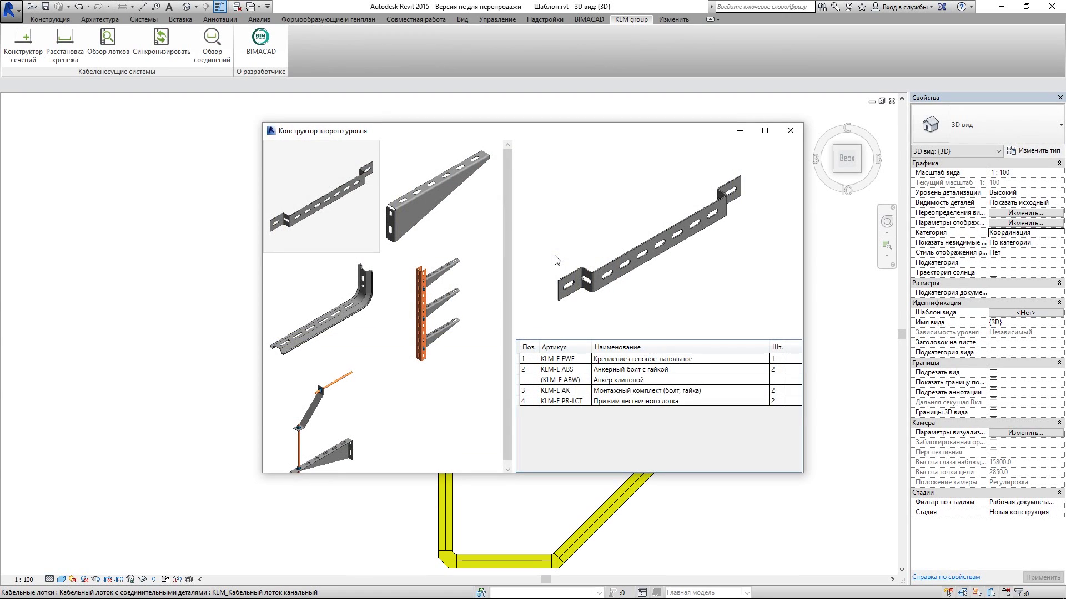
click(449, 281)
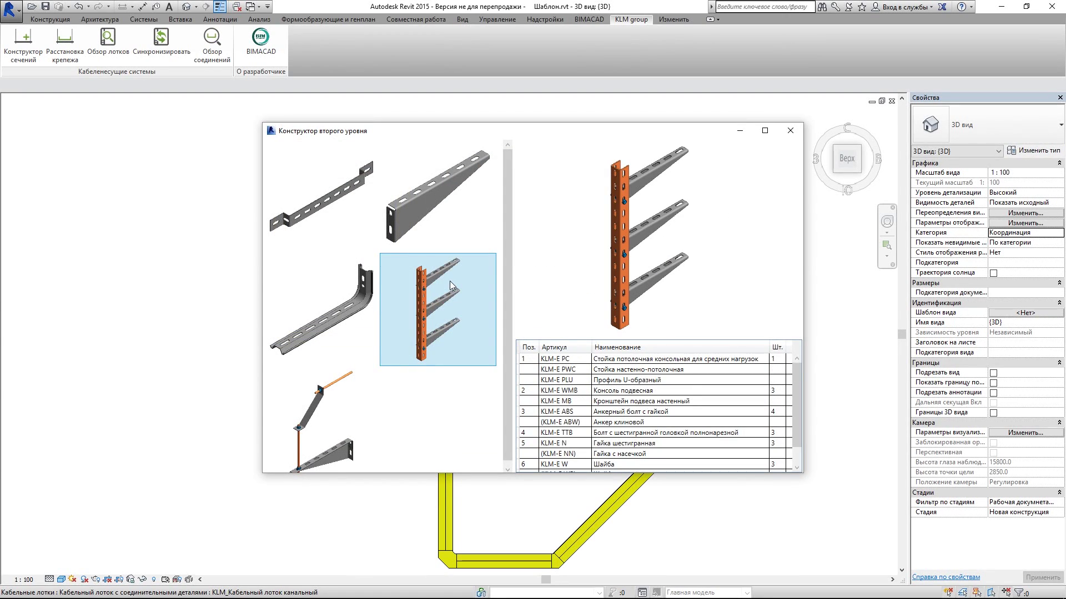
click(449, 281)
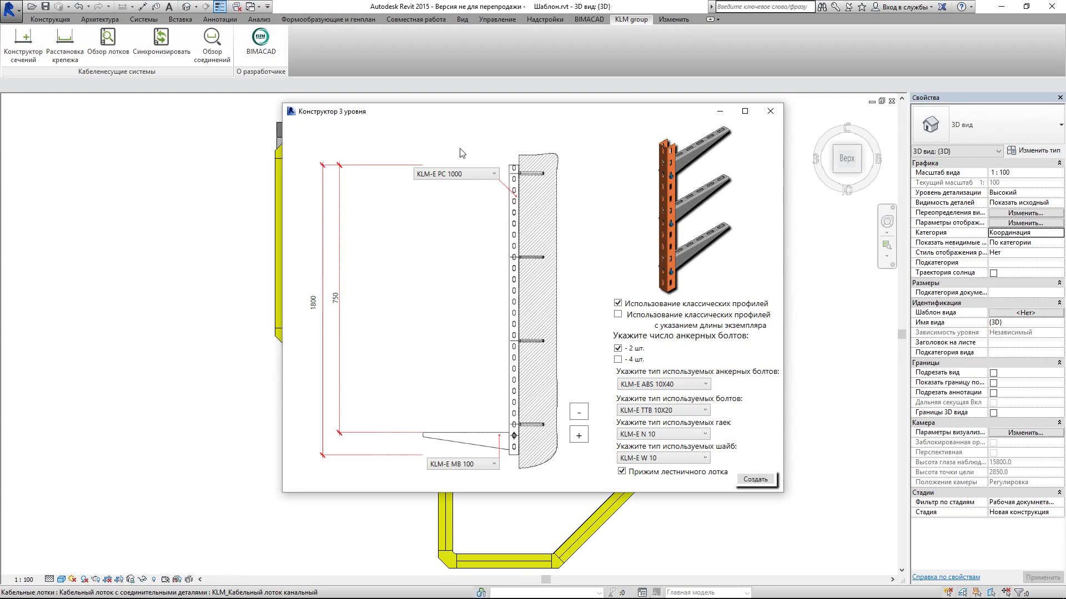
Choose a KLM-E PC 800 post and a KLM-E WMB 600 arm for the wall rack.
click(462, 174)
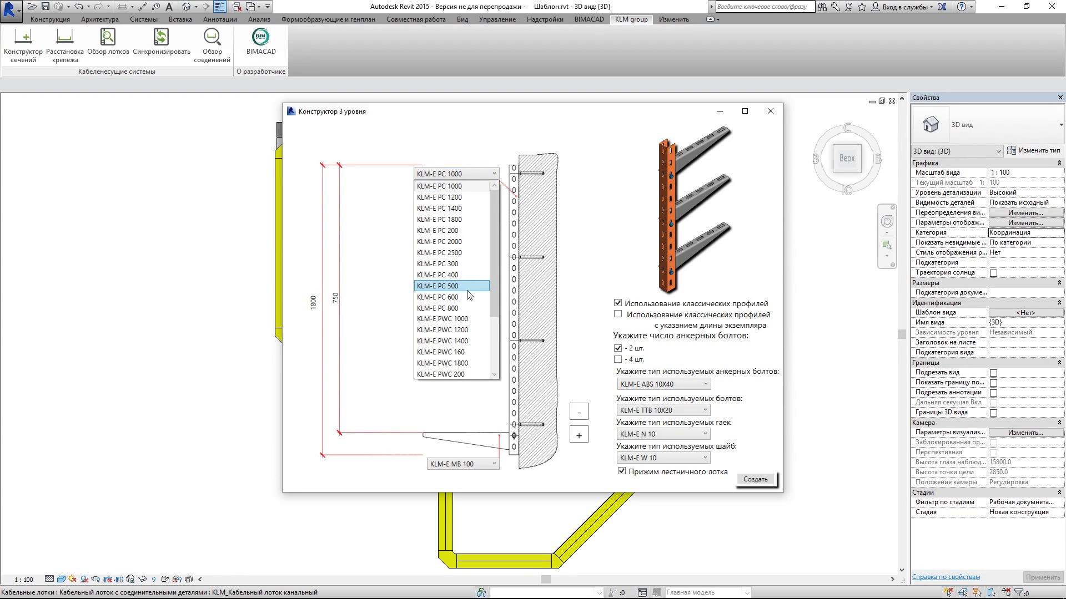
click(466, 308)
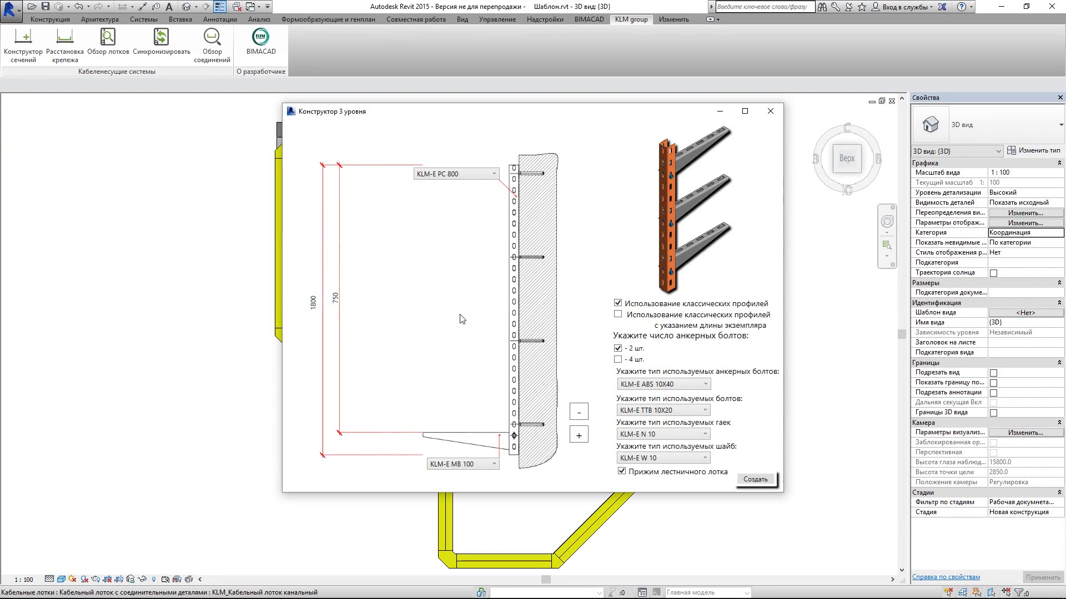
click(466, 469)
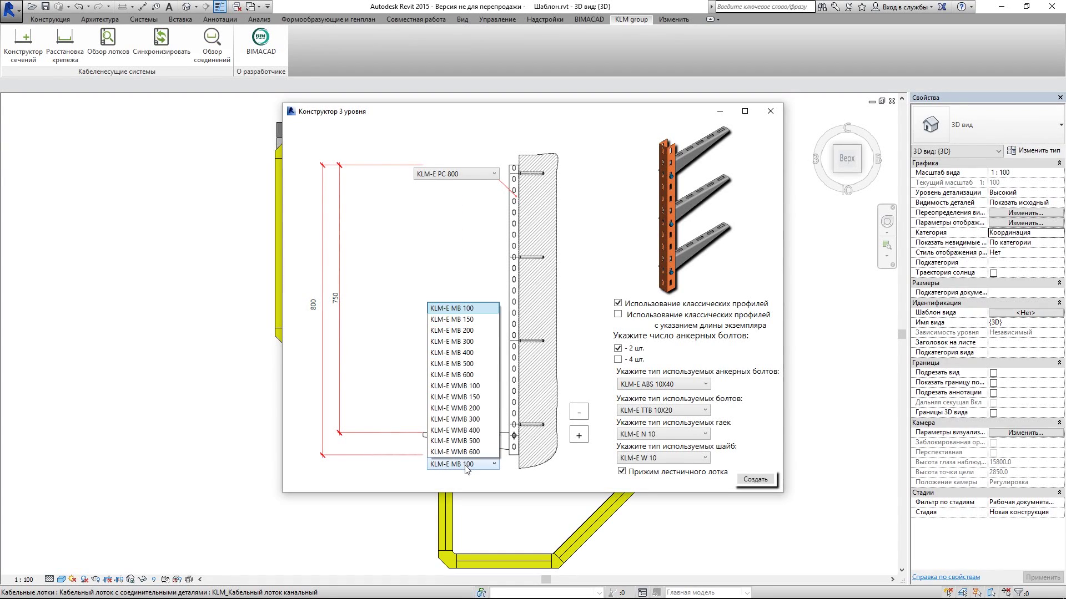
click(468, 452)
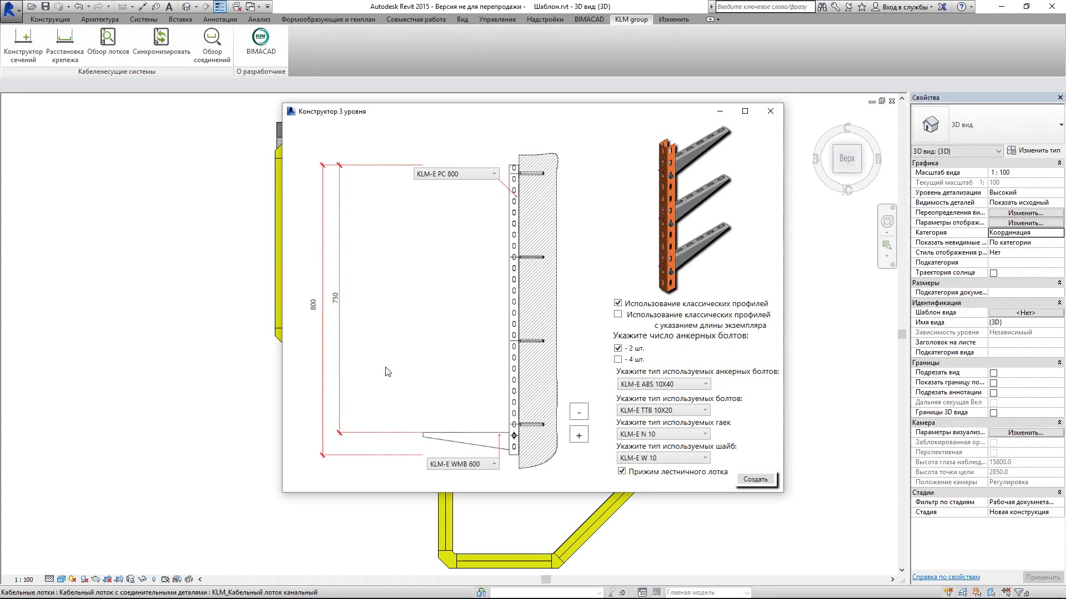
Change the 750 arm dimension to 400 and create the rack with mark Крп-1.
click(336, 300)
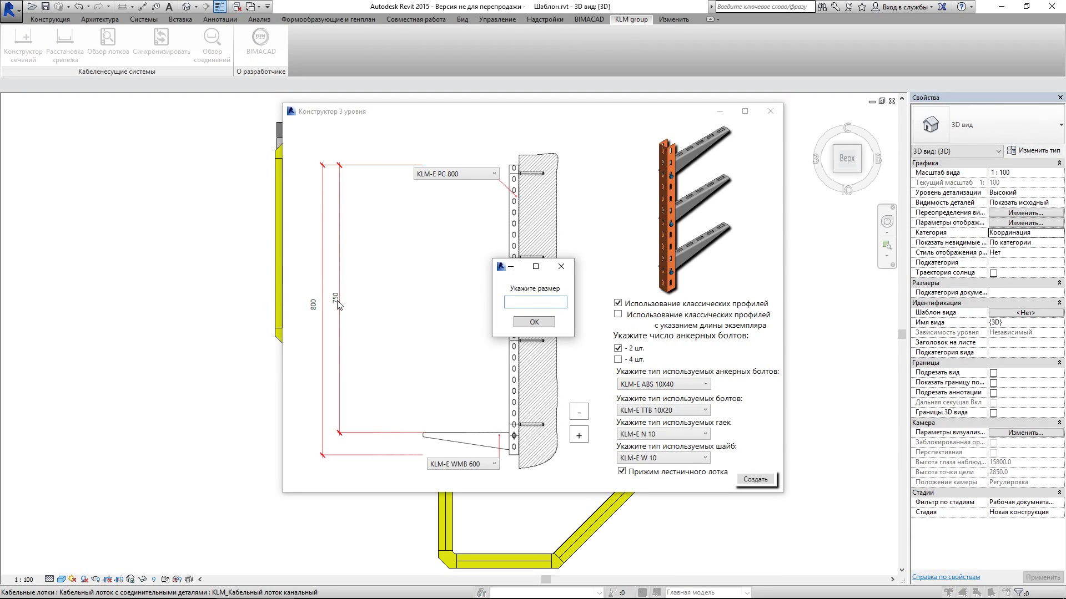
text(400)
click(539, 323)
click(747, 475)
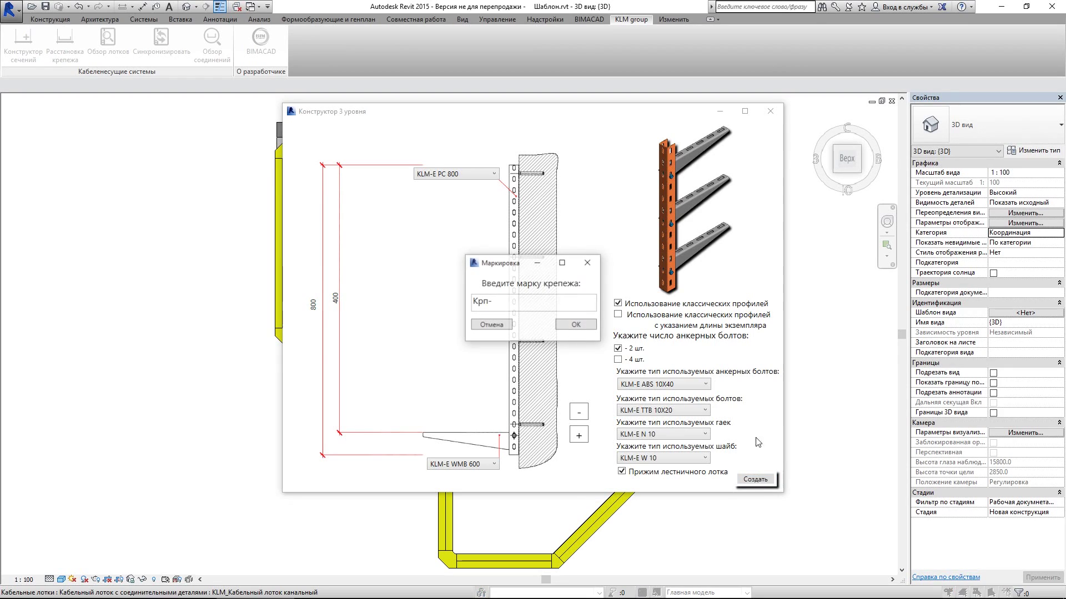
click(574, 325)
Place the Крп-1 bracket at the wall, turned to span across the tray.
scroll(532, 230, up, 2)
scroll(531, 229, up, 3)
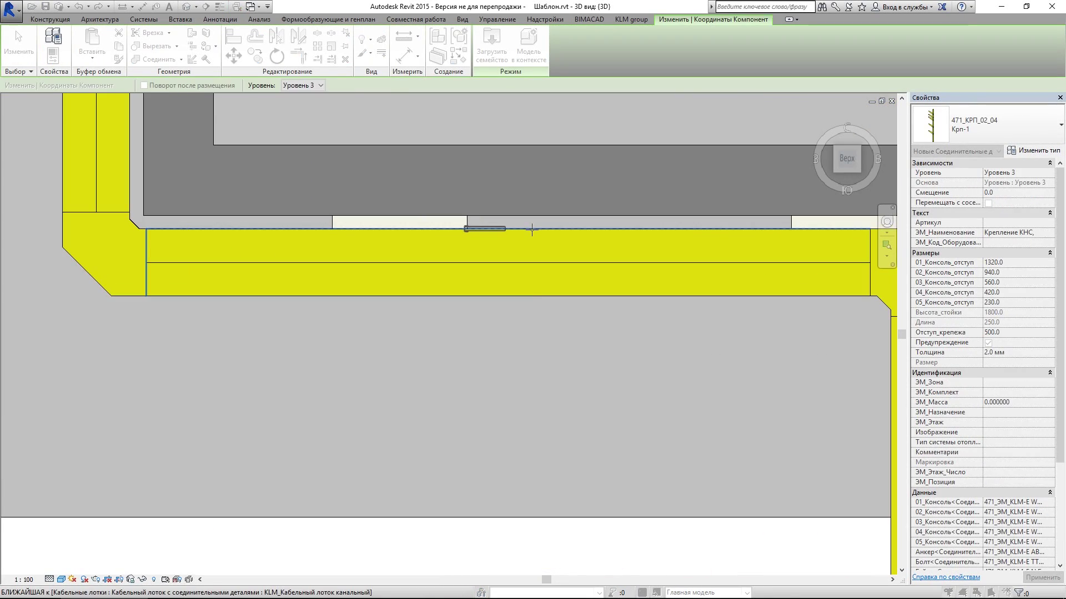
key(space)
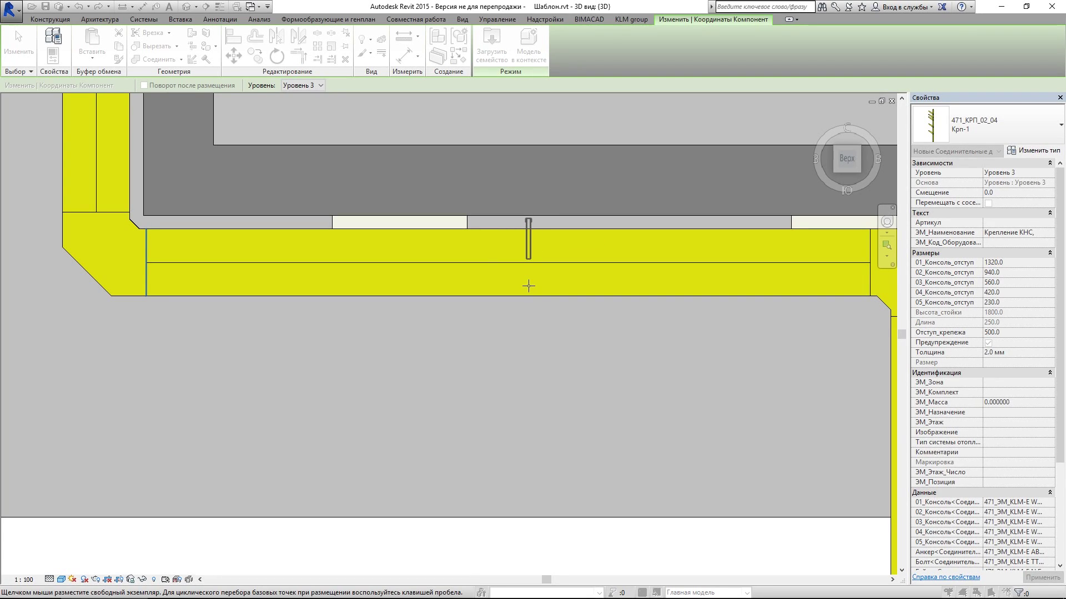
key(Escape)
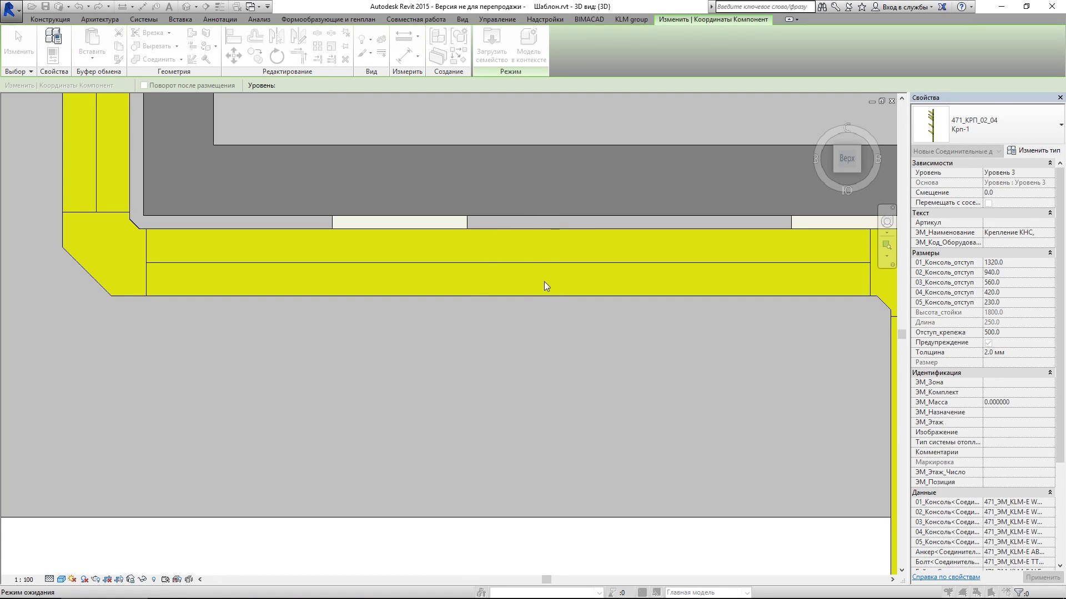
key(Escape)
Select the placed bracket and set its offset to 3000 mm.
drag(511, 196, 585, 323)
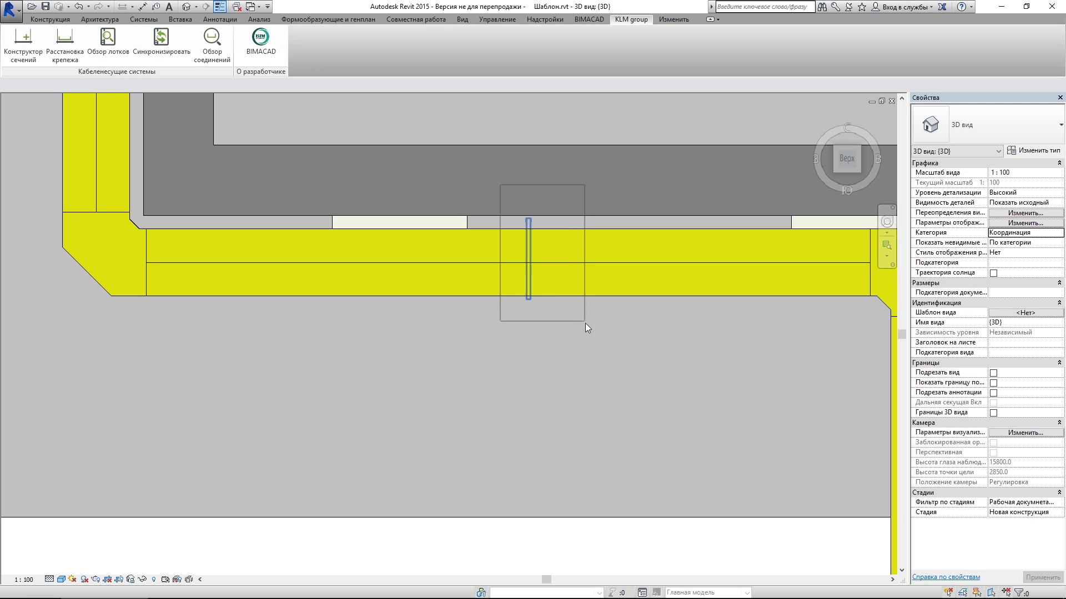
click(570, 167)
click(583, 85)
text(3000)
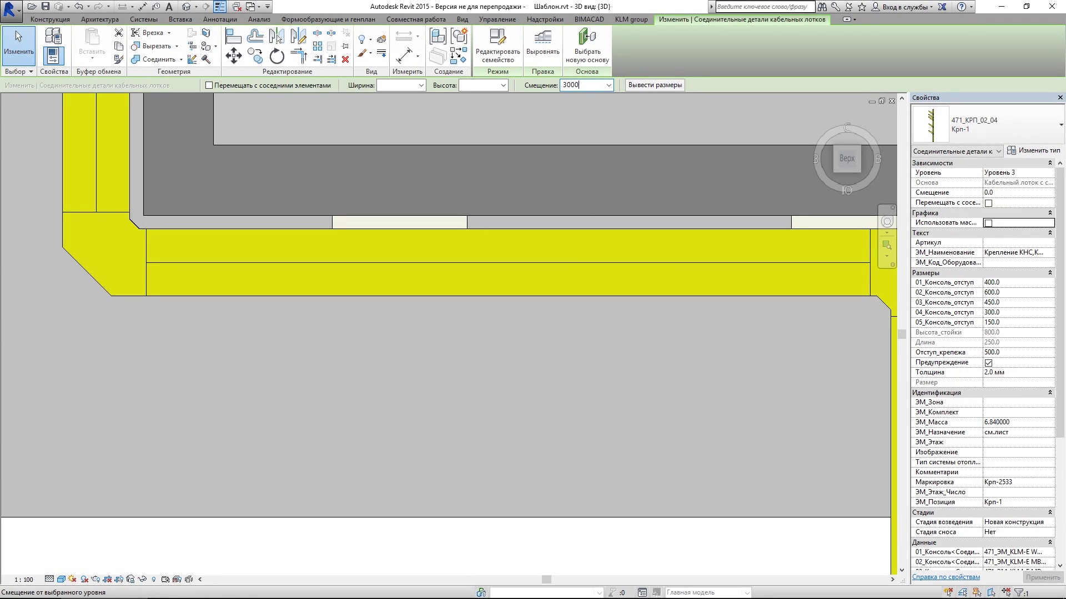
key(Return)
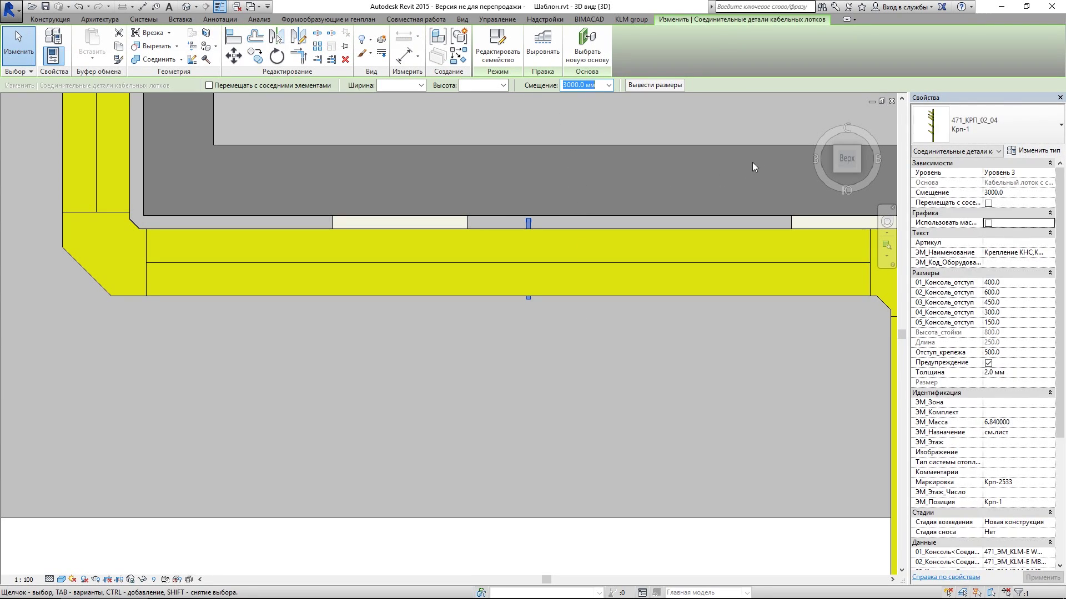
In Left view, move the bracket up so its arm meets the tray underside.
drag(820, 158, 830, 161)
click(830, 161)
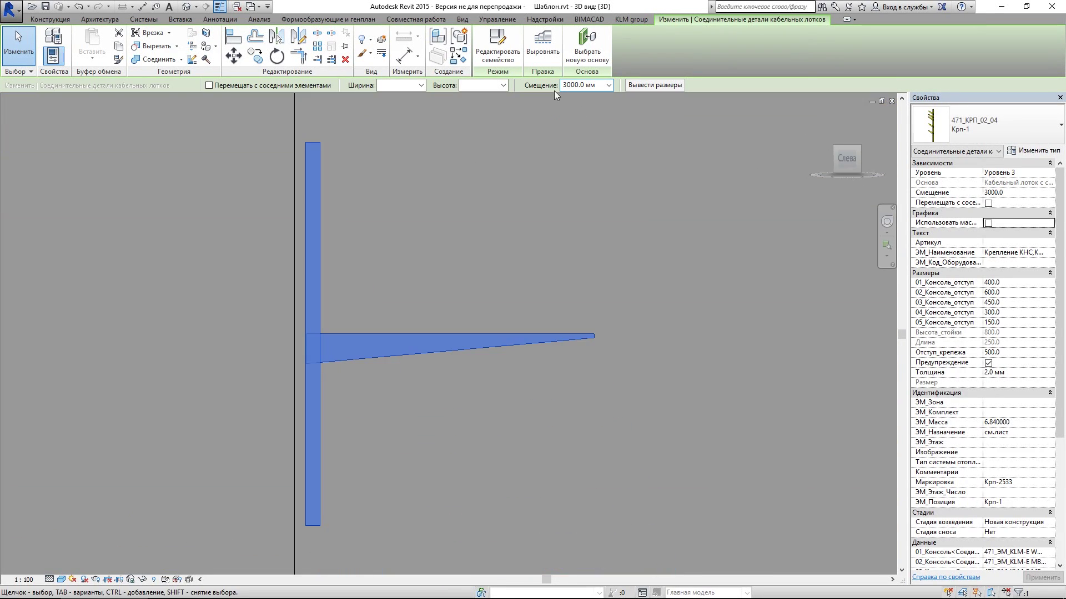
click(233, 55)
click(375, 331)
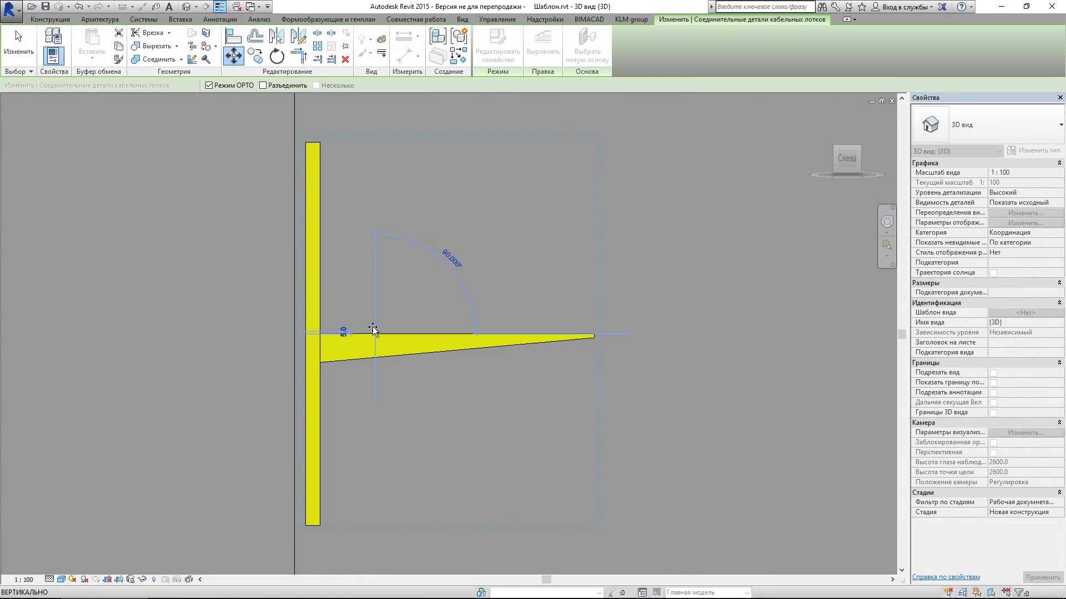
scroll(372, 327, down, 2)
click(375, 151)
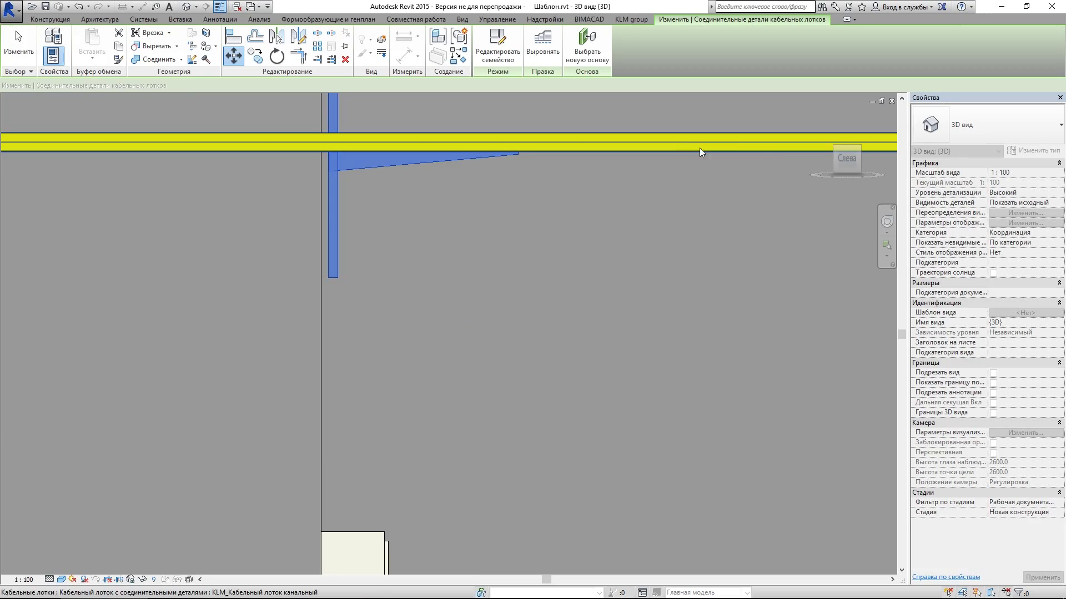
Return to an isometric view of the tray corner and clear the bracket selection.
click(858, 145)
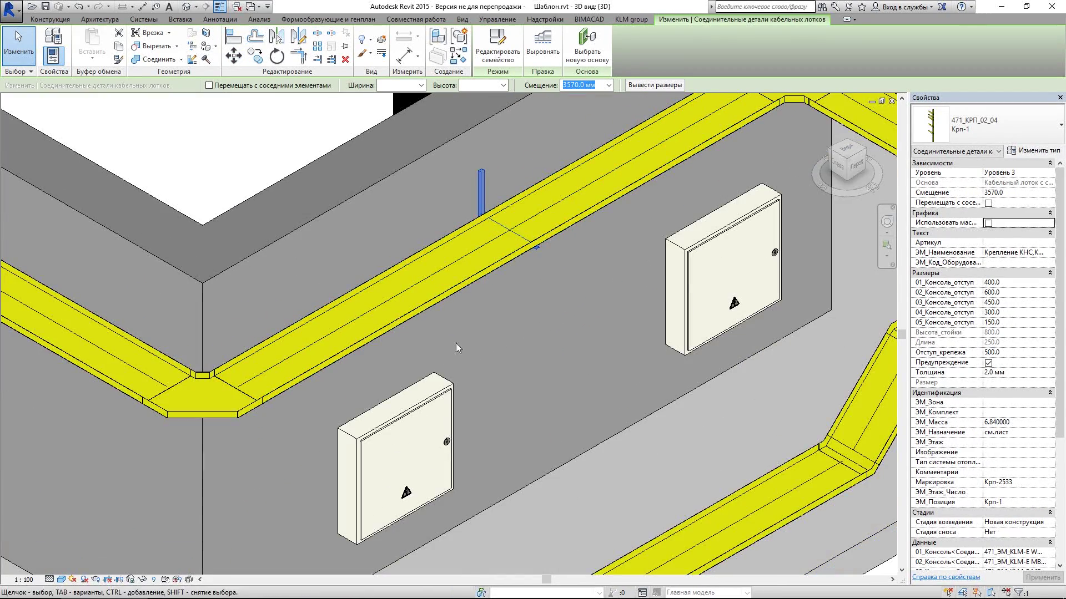
middle_drag(457, 348, 697, 360)
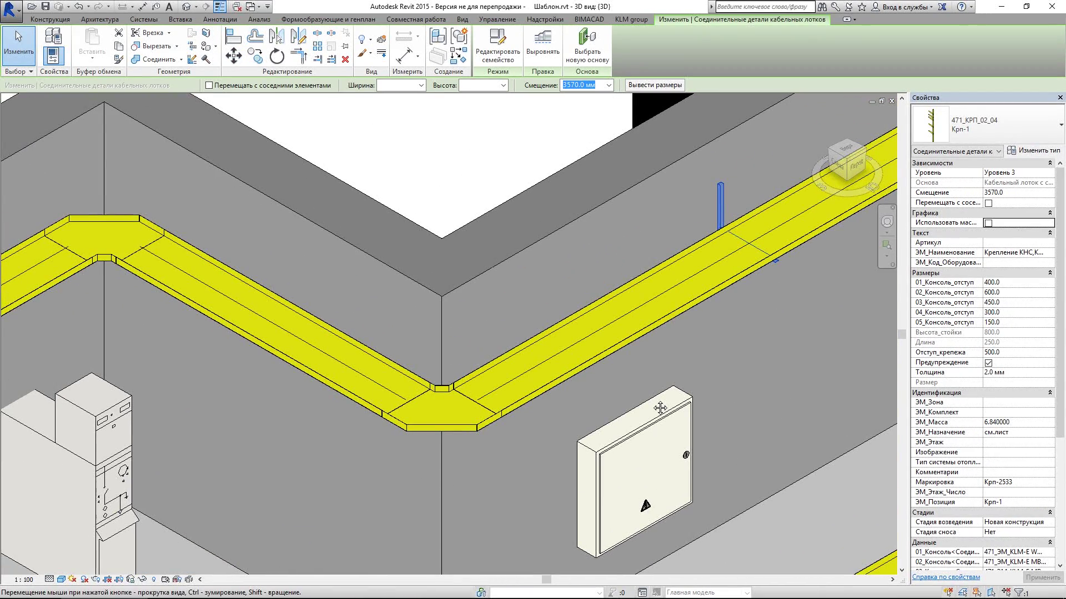
click(631, 19)
key(Escape)
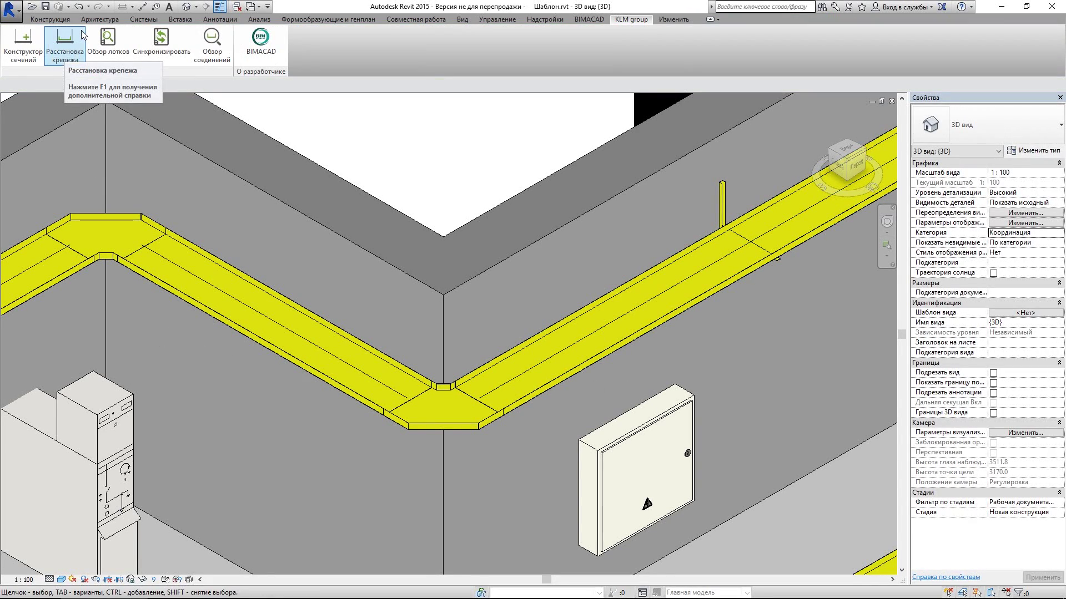
In the support-placement tool, pick the Крп-1 bracket as the fastener to repeat.
click(65, 41)
drag(206, 55, 433, 68)
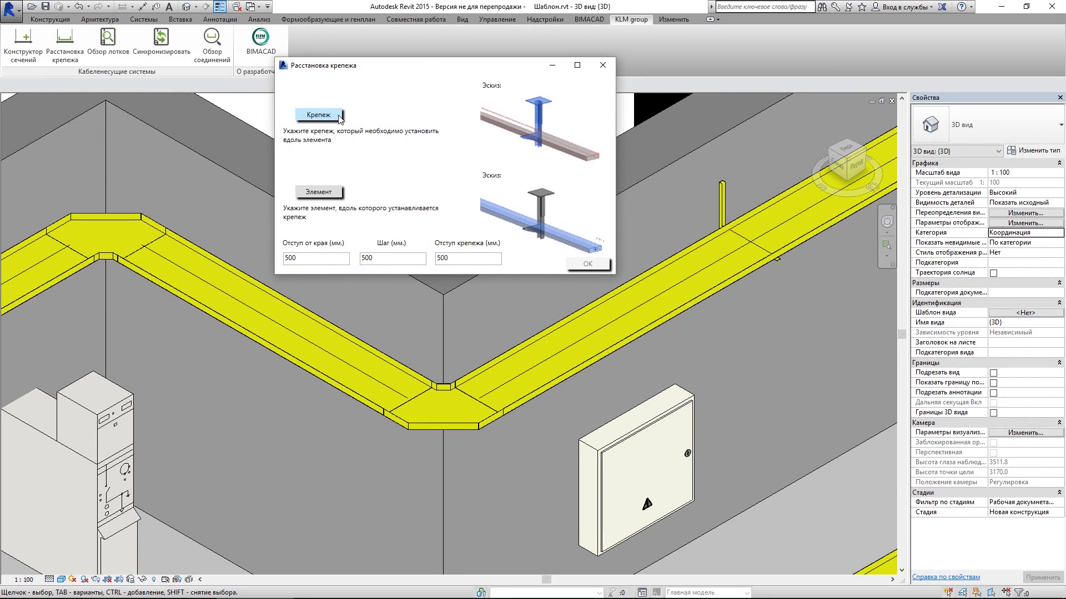
click(340, 117)
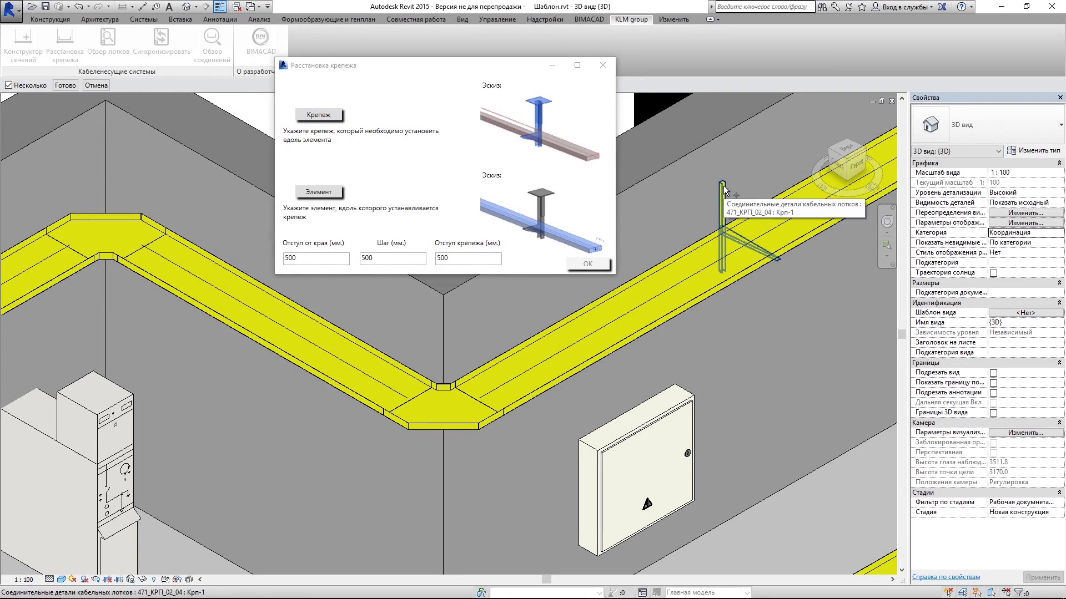
click(65, 85)
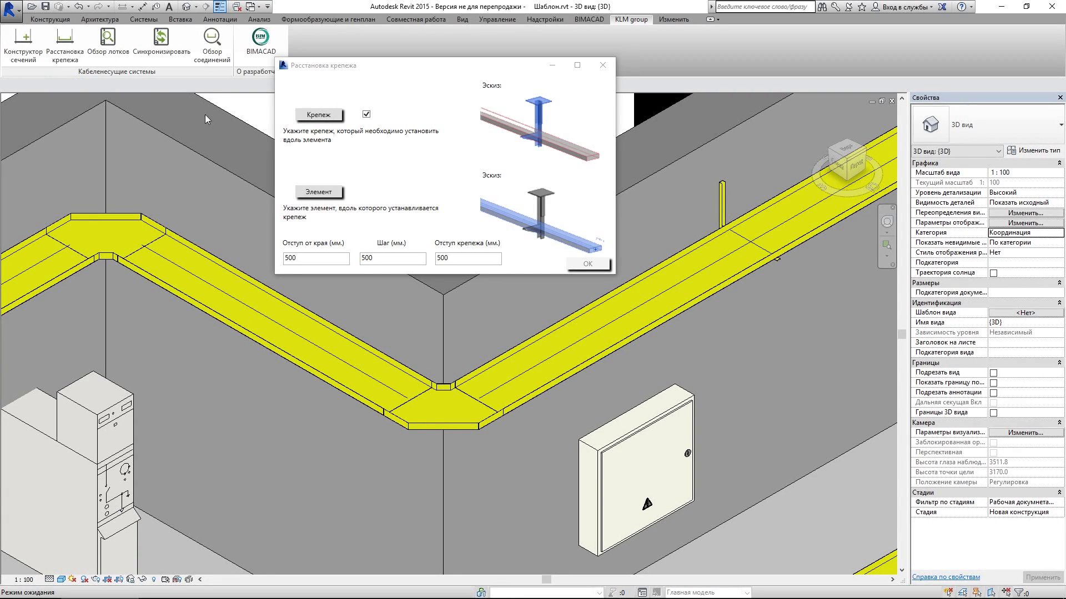
Select the right and left tray runs and place supports at 500 edge offset, 500 step, 350 offset.
click(341, 194)
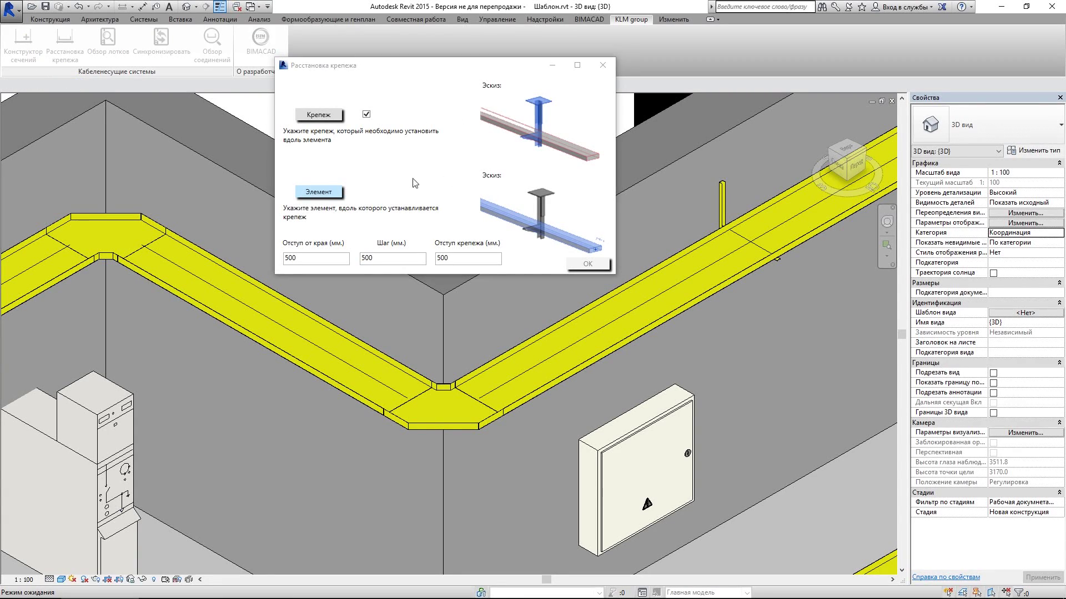
click(669, 259)
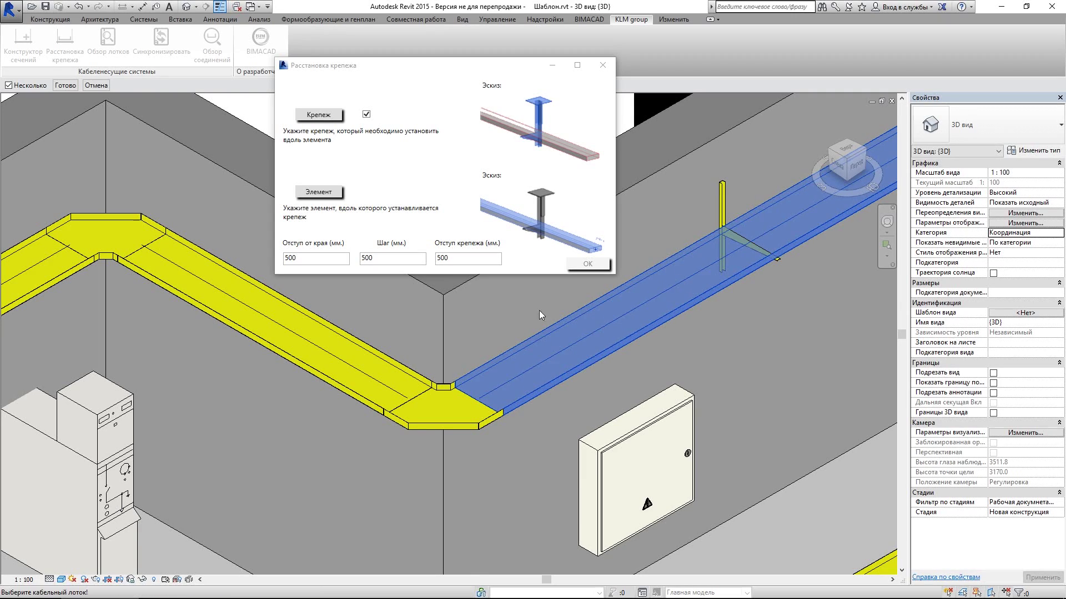
click(384, 349)
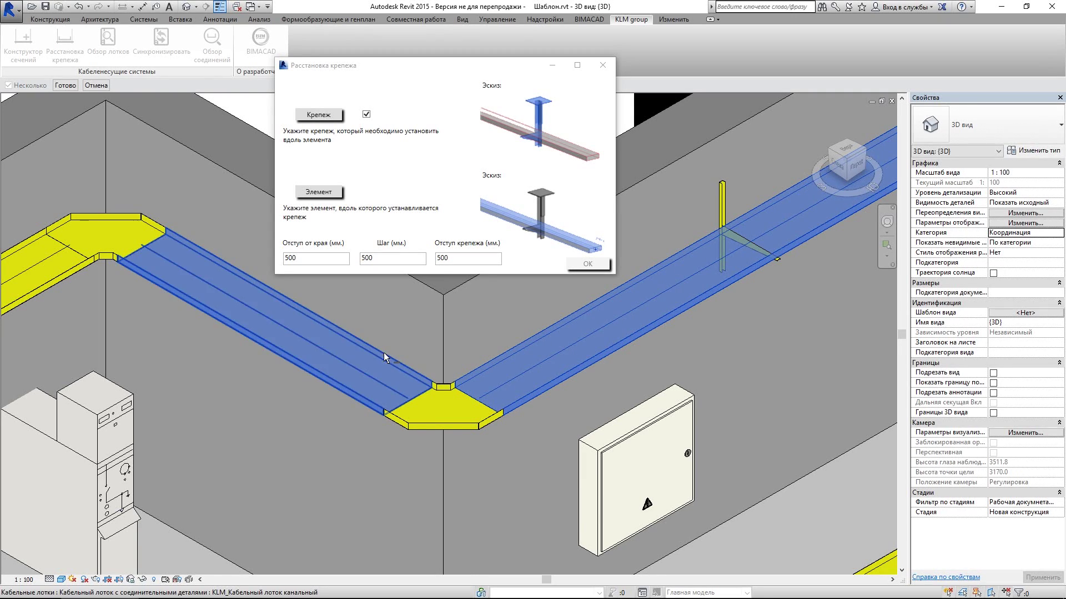
click(61, 274)
click(65, 85)
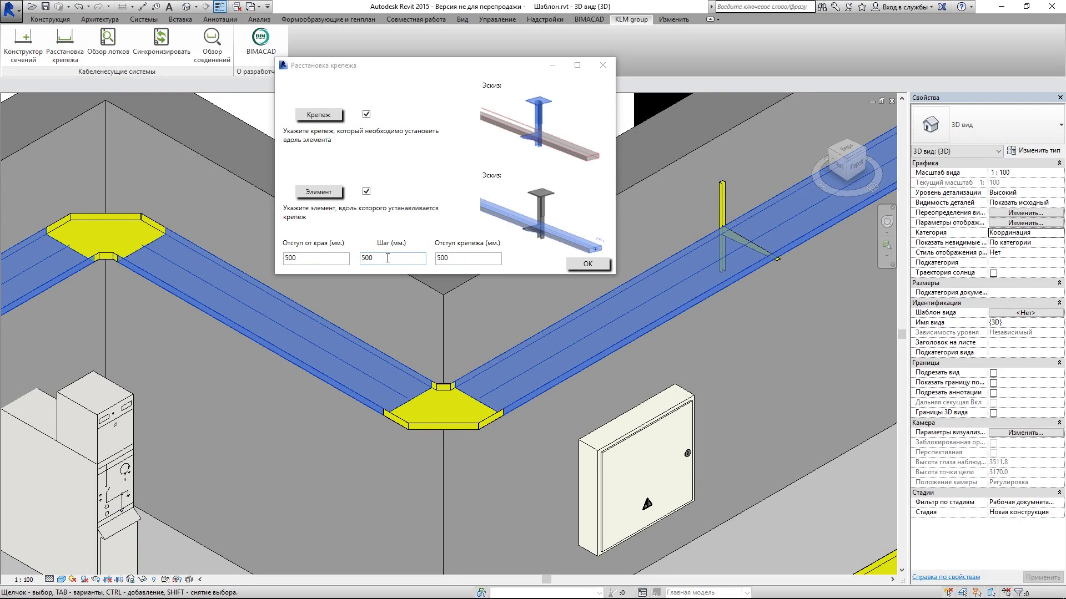
click(459, 257)
text(350)
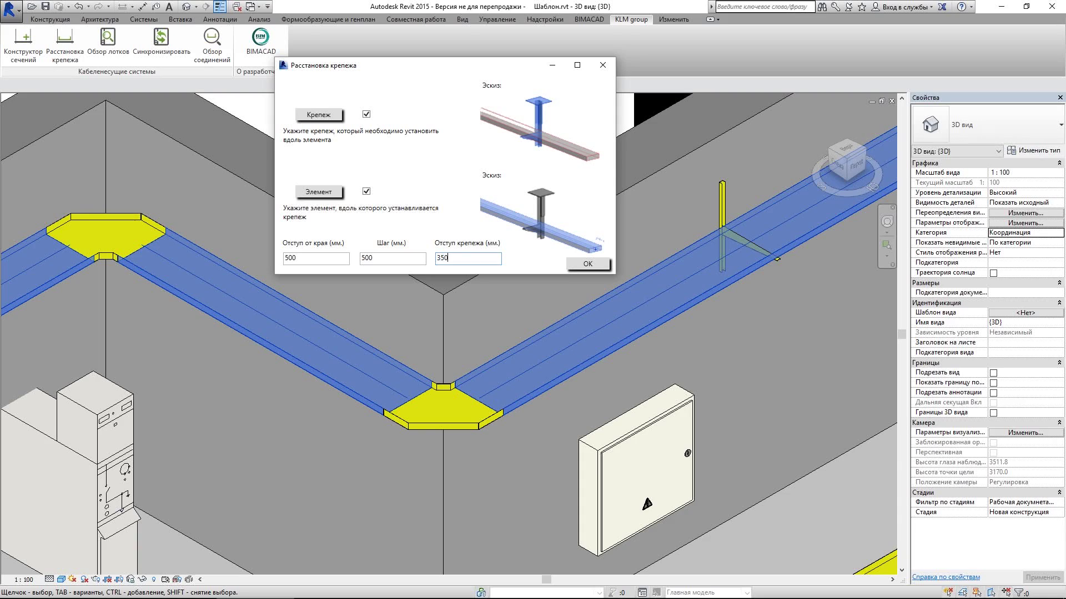
click(588, 263)
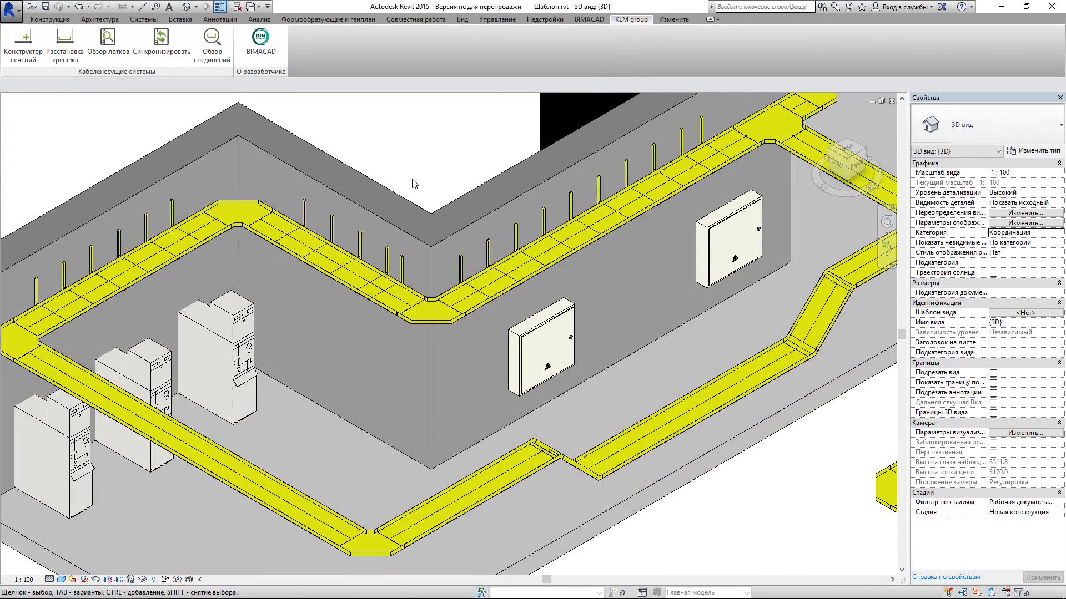
Inspect a placed Крп-1 support from the Left view beneath its tray.
middle_drag(413, 138, 476, 166)
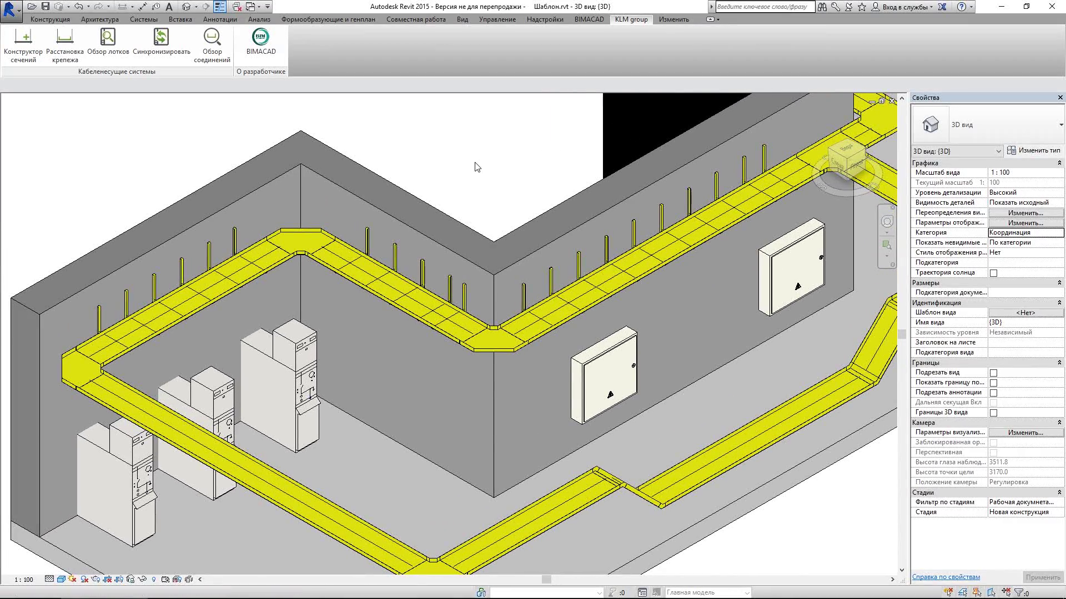
click(522, 292)
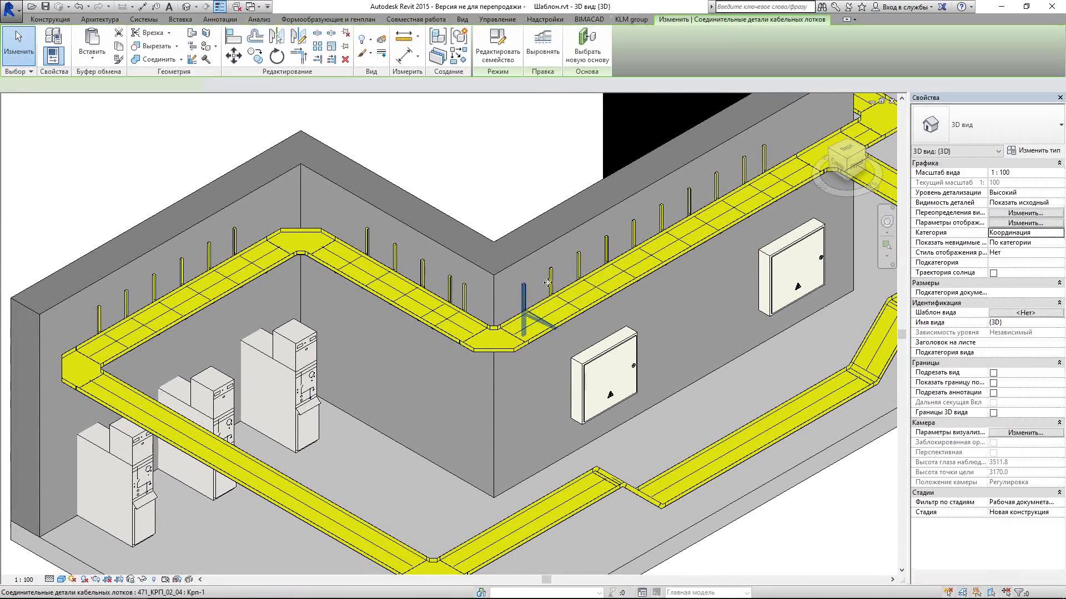
drag(844, 165, 837, 171)
click(836, 170)
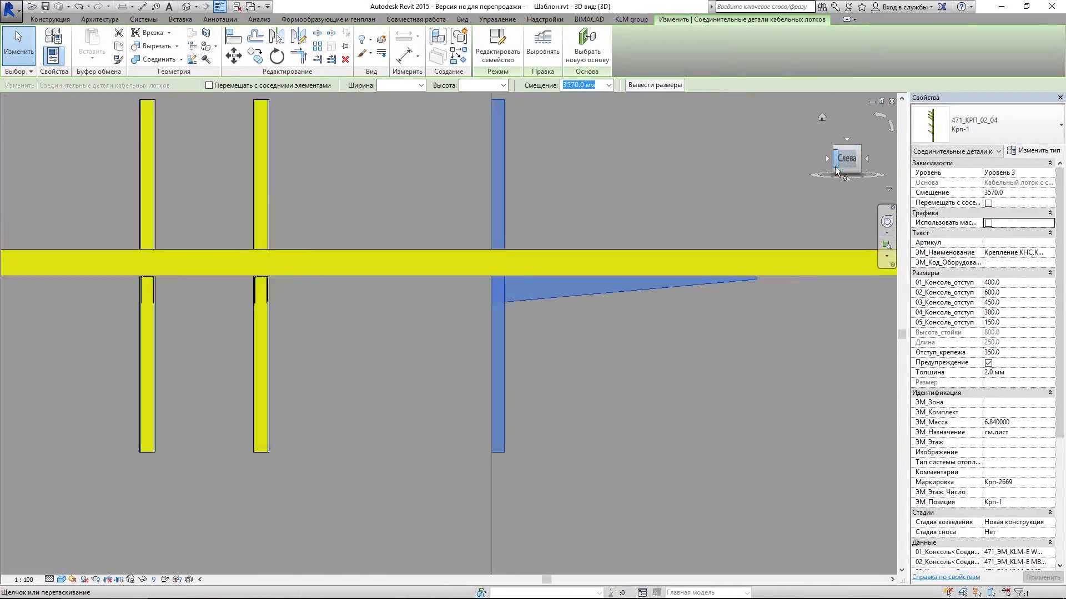
click(859, 145)
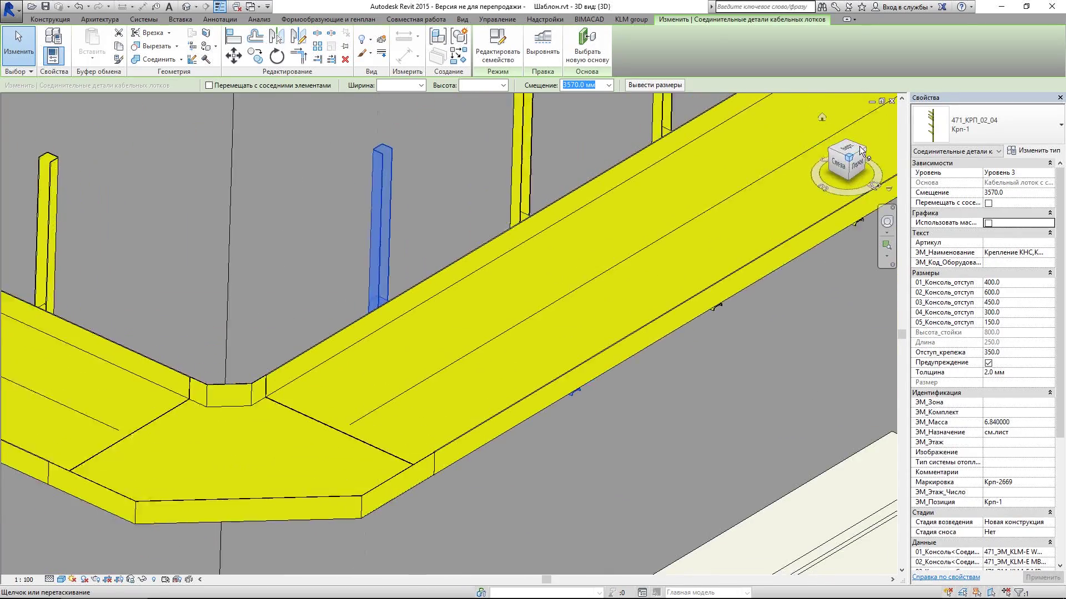
Zoom out, deselect the support and view the whole layout from the top.
scroll(361, 308, down, 1)
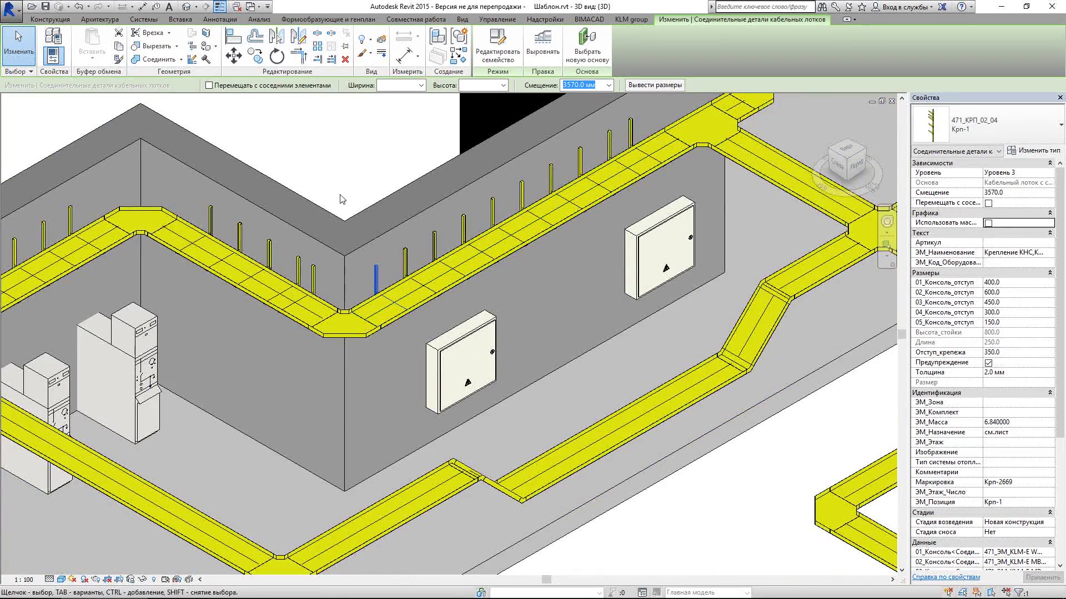
scroll(422, 233, down, 2)
scroll(448, 171, down, 1)
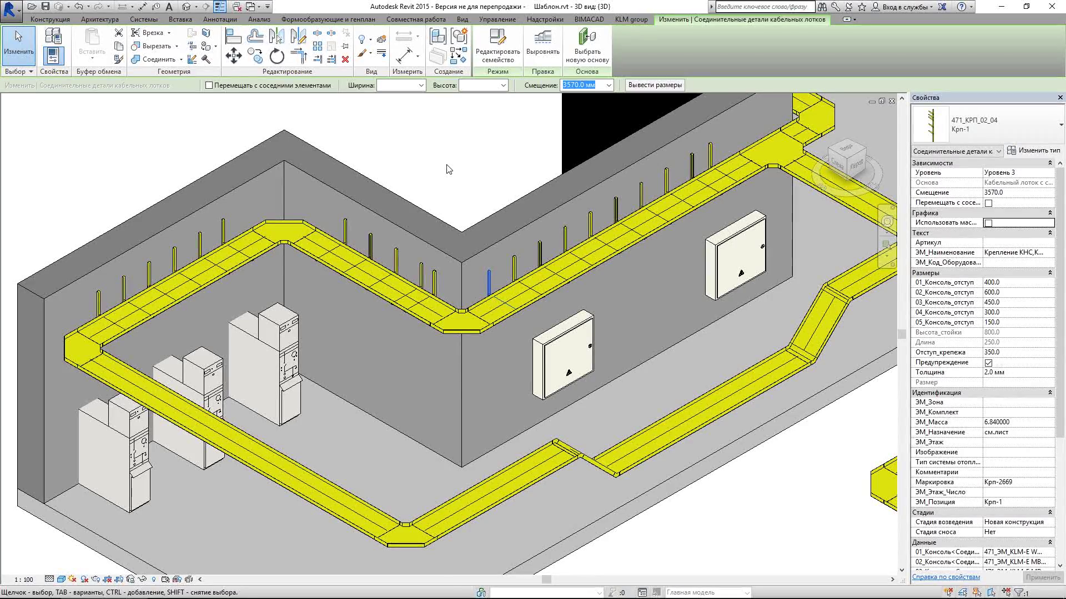
click(449, 170)
click(845, 151)
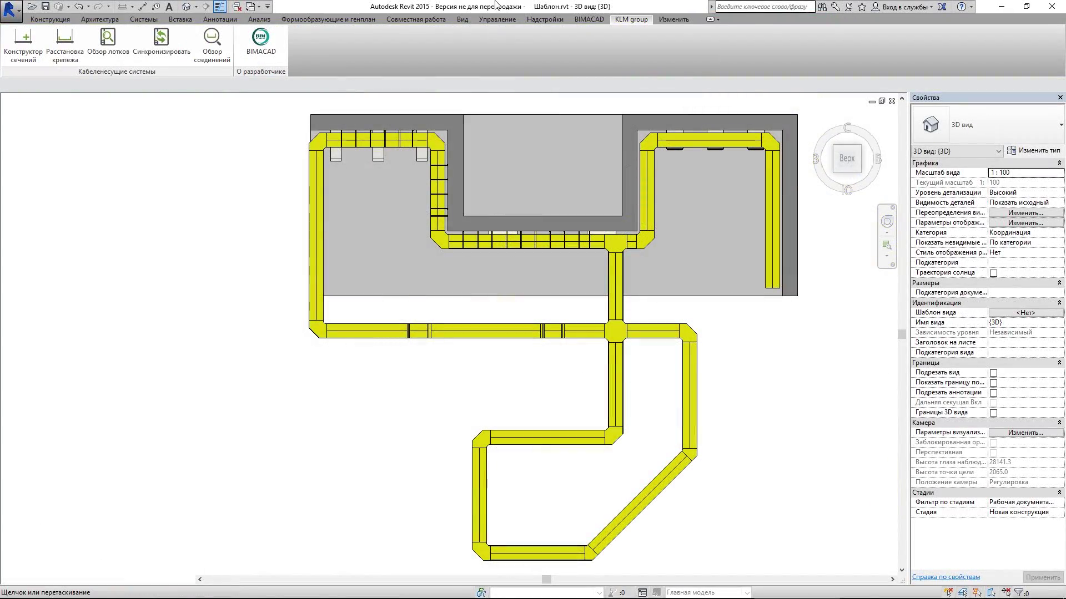
Start a two-rod ceiling hanger with shelf in the section constructor.
click(23, 45)
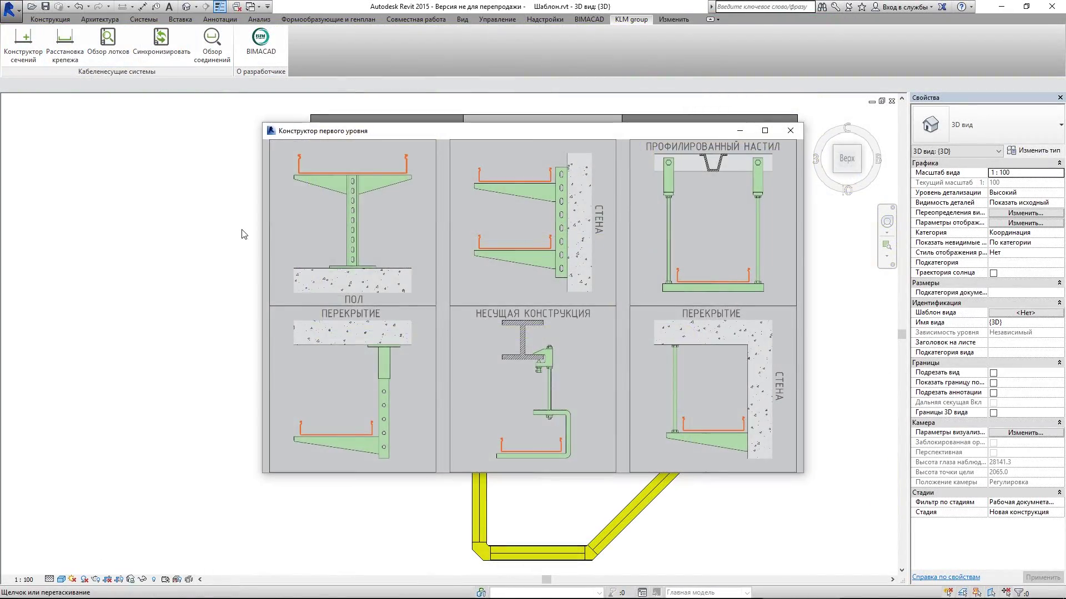
click(312, 356)
scroll(344, 350, down, 1)
double_click(363, 346)
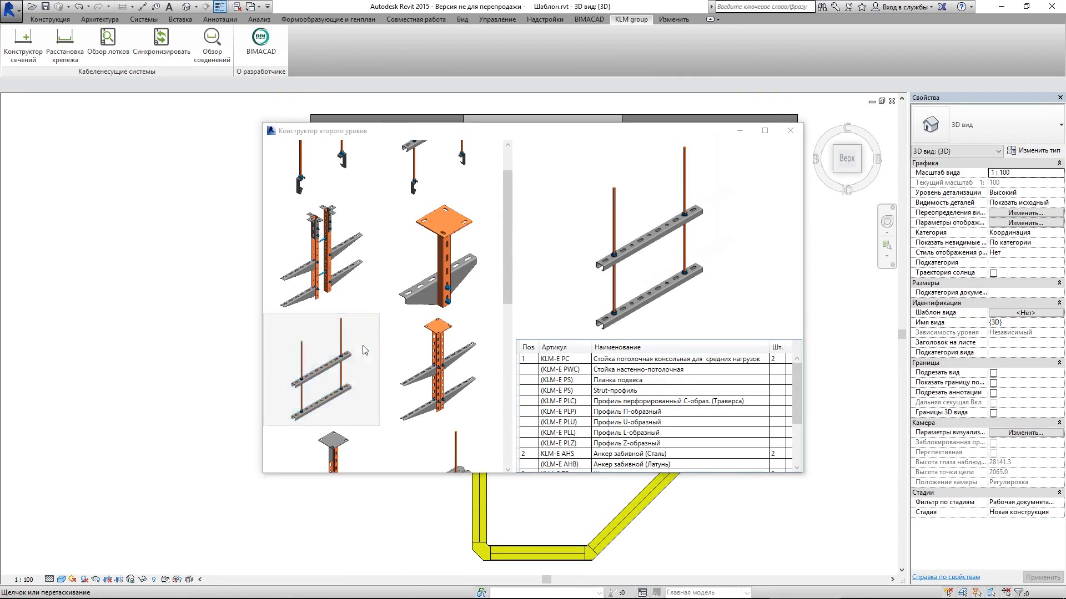
Configure a single KLM-E PC 600 shelf with hanger width 550 and height 400.
click(603, 146)
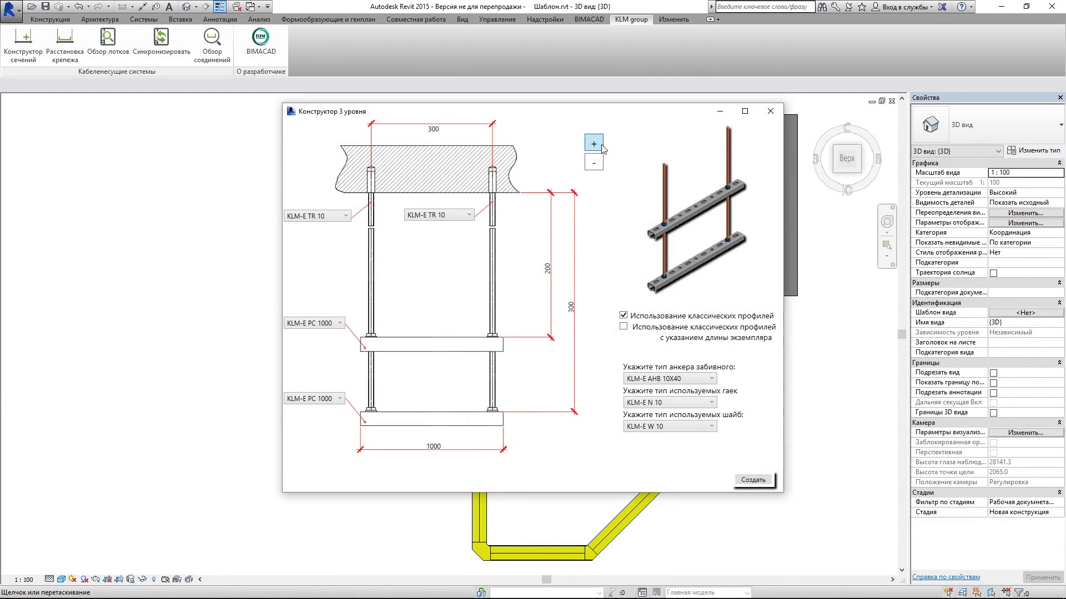
click(601, 162)
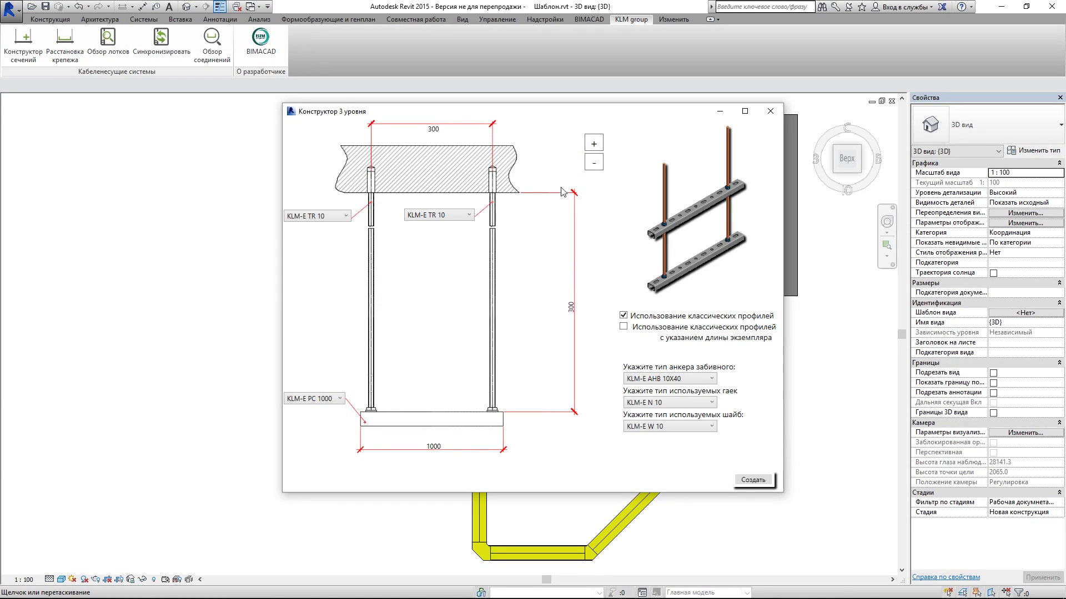
click(465, 216)
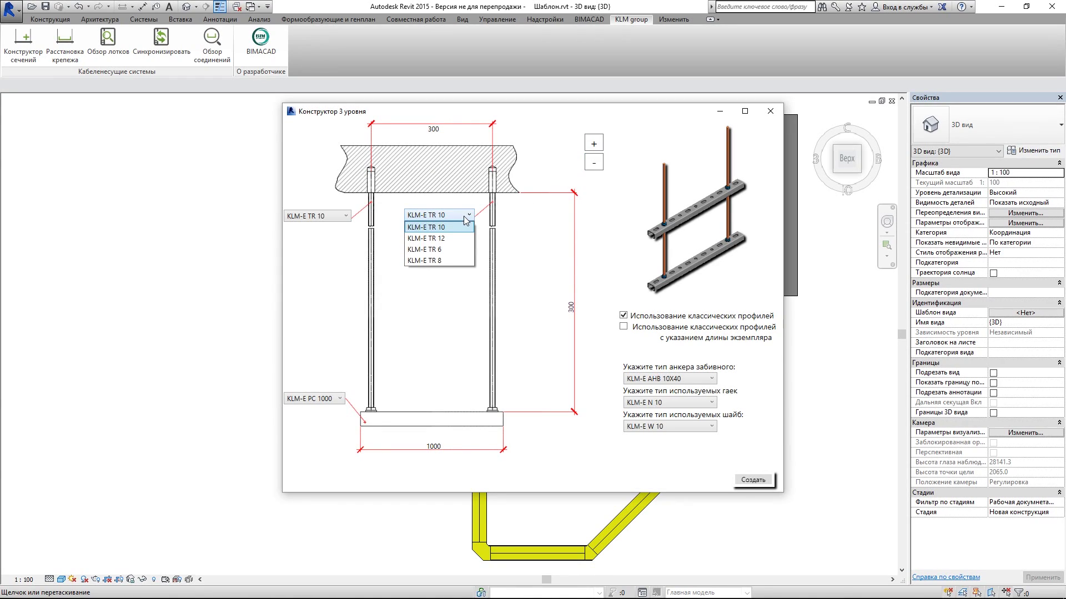
click(329, 401)
click(336, 299)
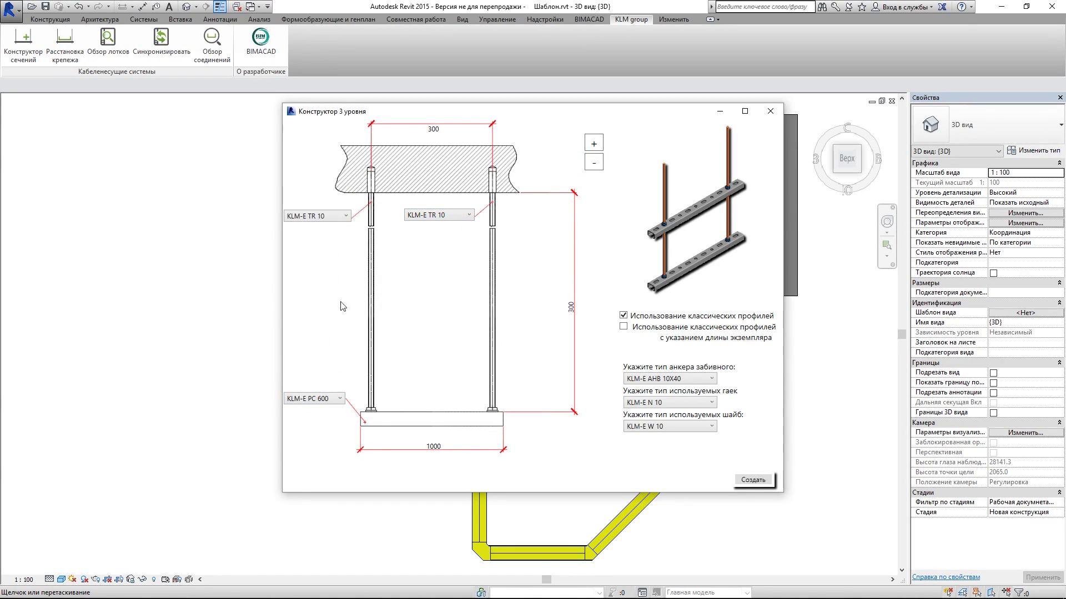
click(437, 129)
text(550)
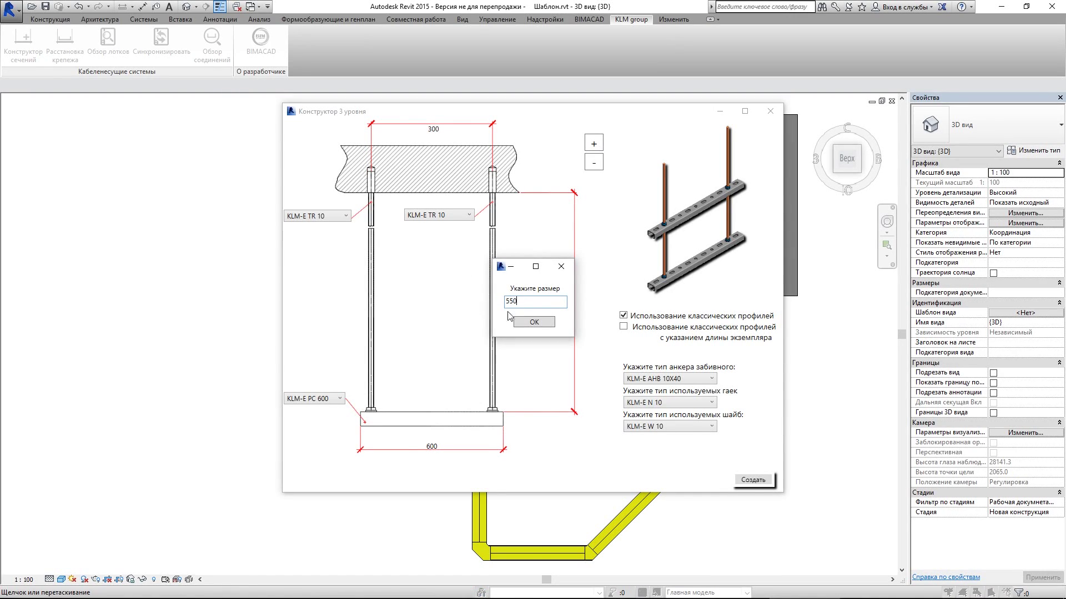
click(521, 322)
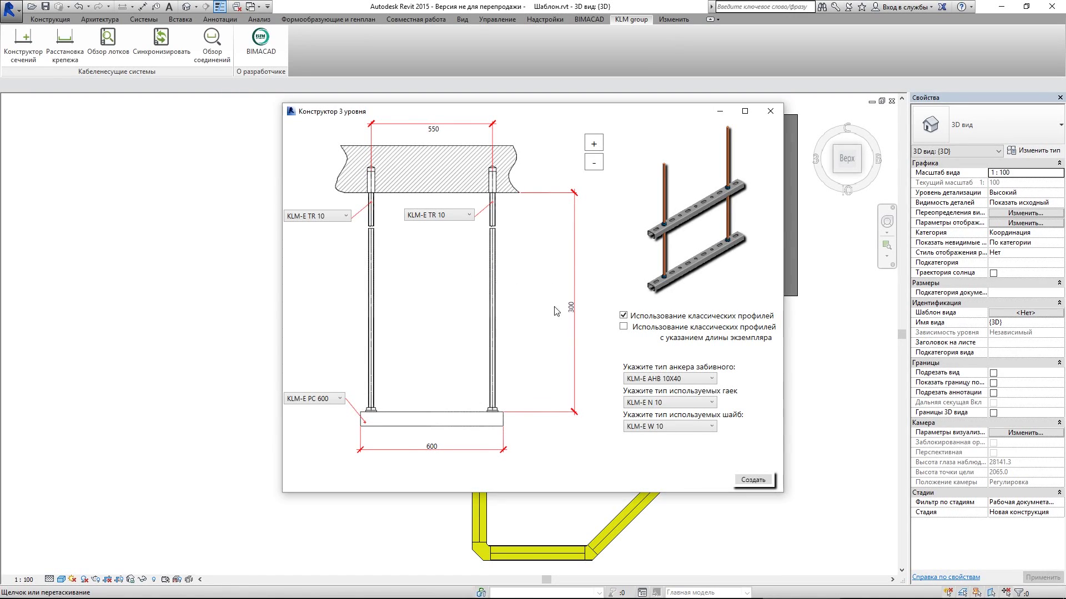
click(574, 308)
text(400)
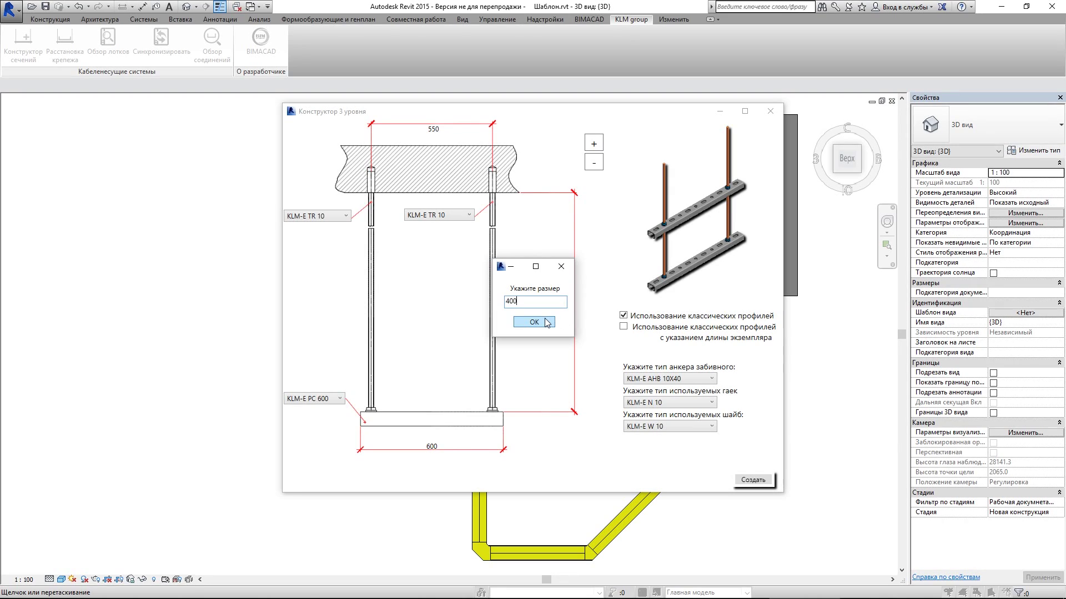
click(547, 323)
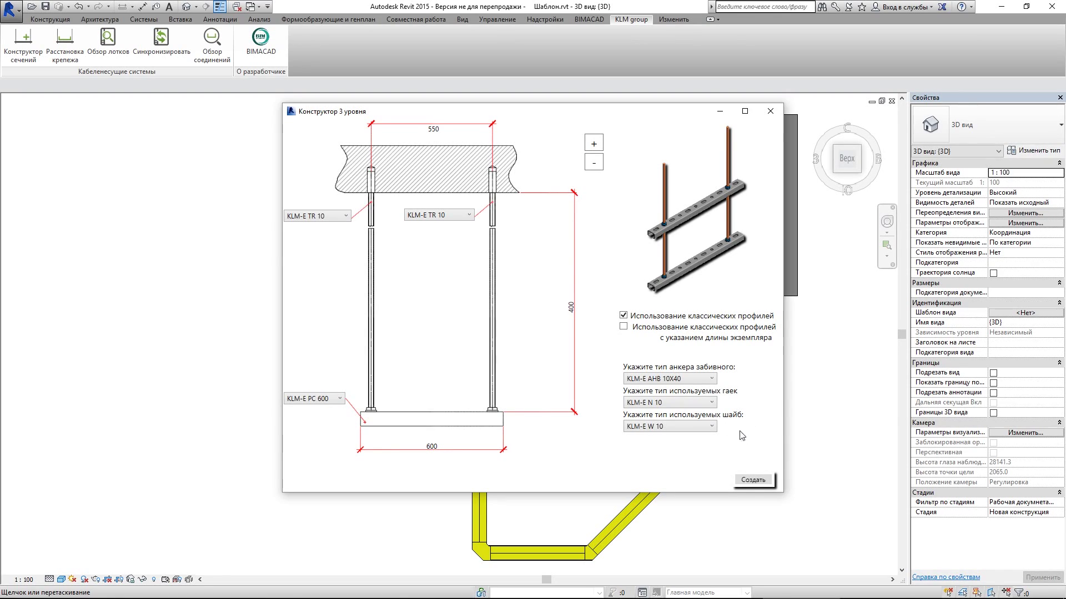
Create the hanger as Крп-4 and place it by the left tray.
click(753, 479)
text(Крп-4)
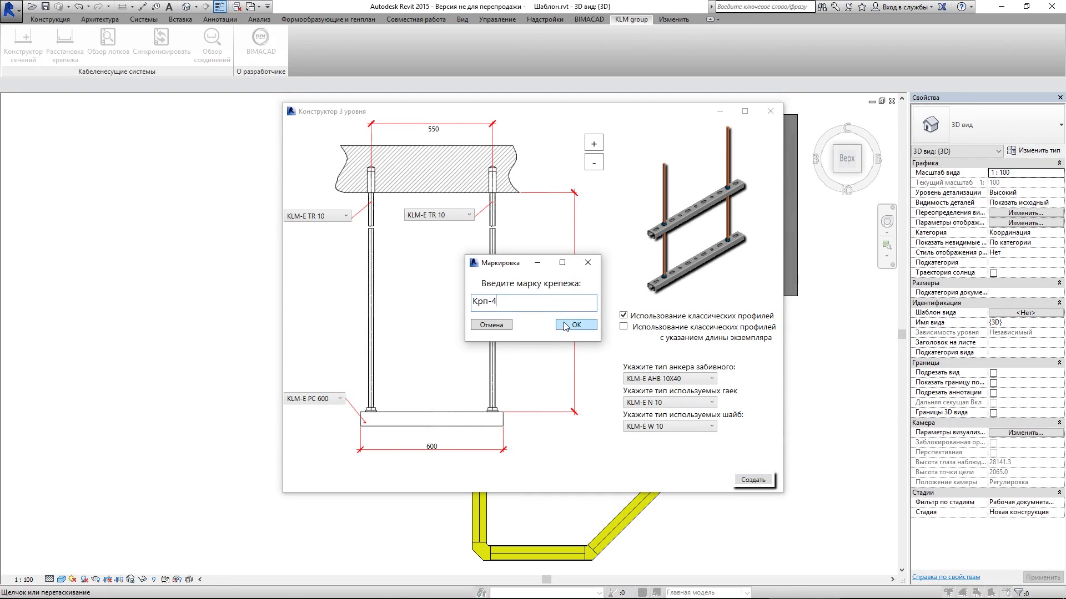
click(565, 326)
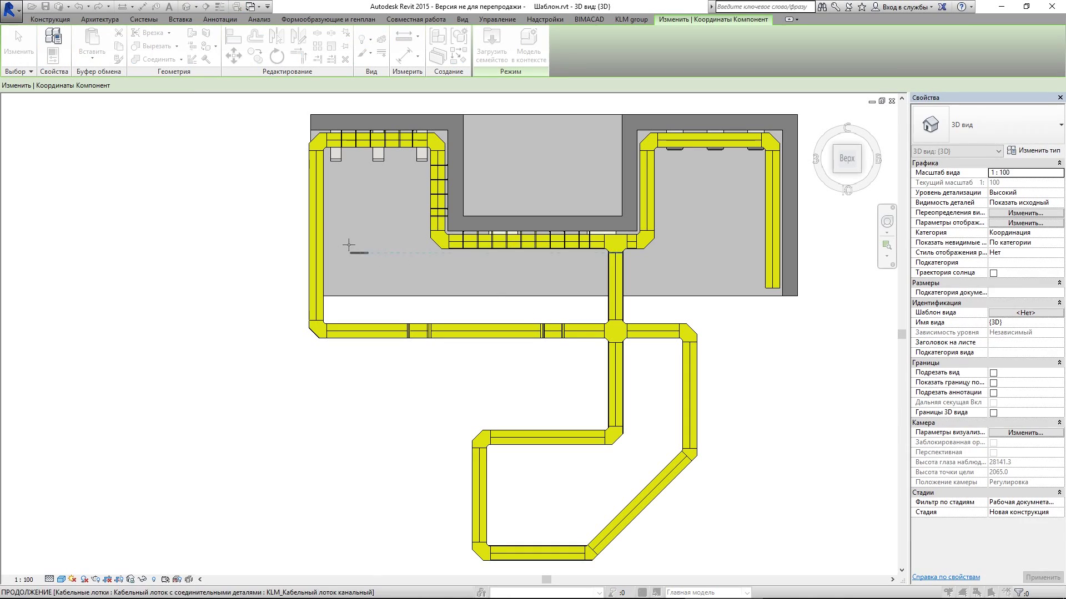
scroll(292, 246, up, 3)
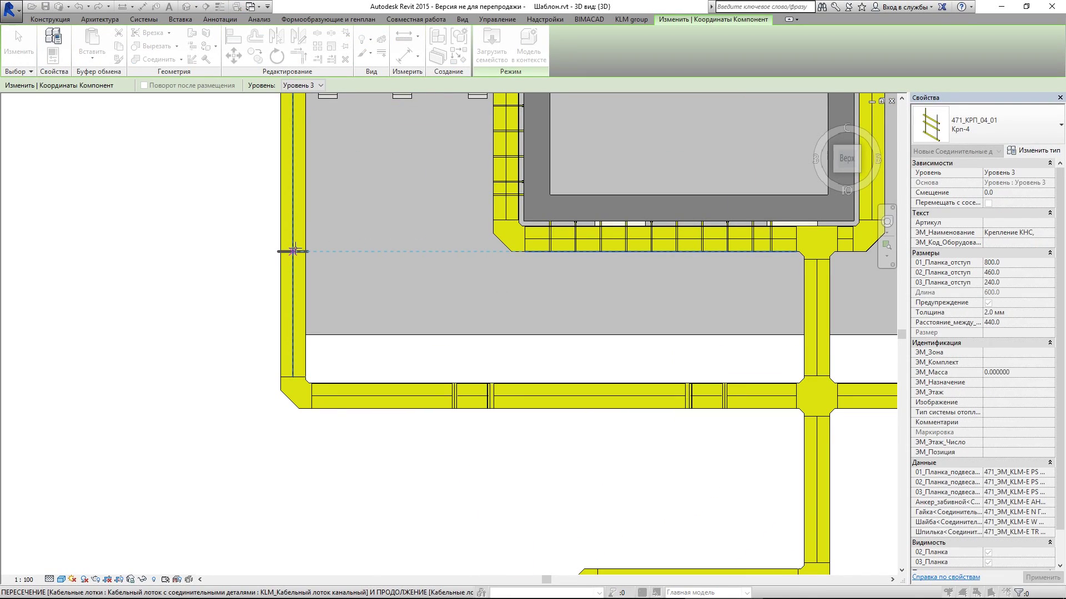
key(Escape)
key(Escape)
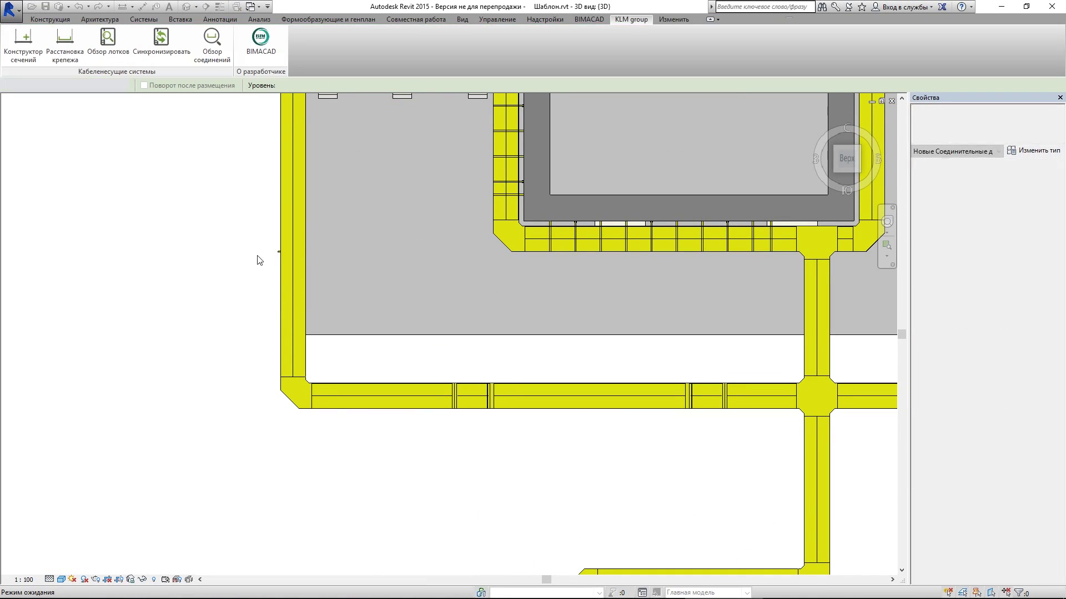
Select the Крп-4 hanger and set its offset to 3000 mm.
drag(249, 227, 348, 275)
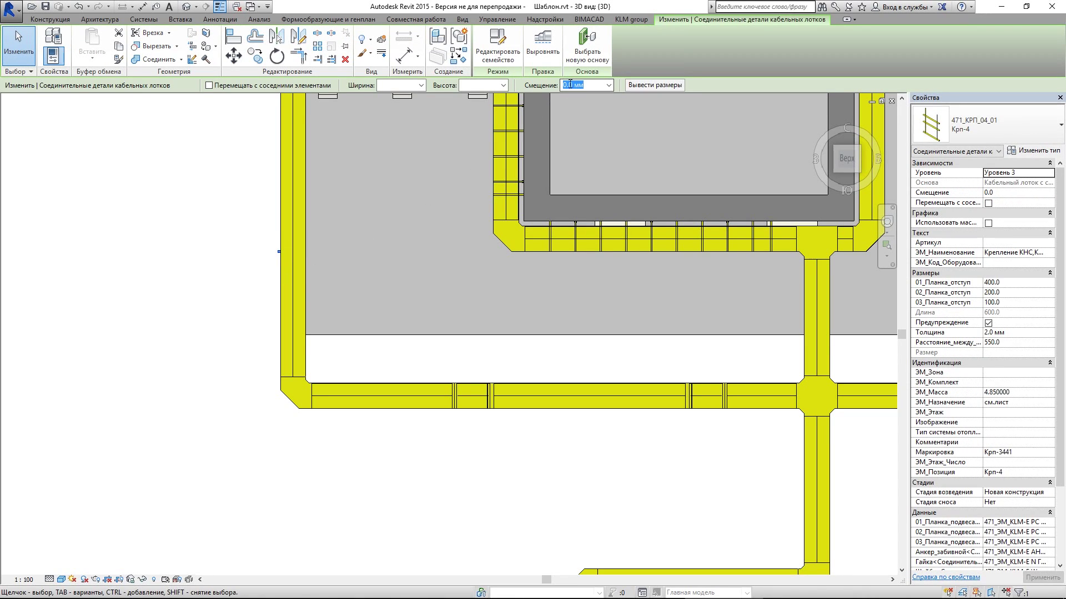
click(585, 84)
text(3000)
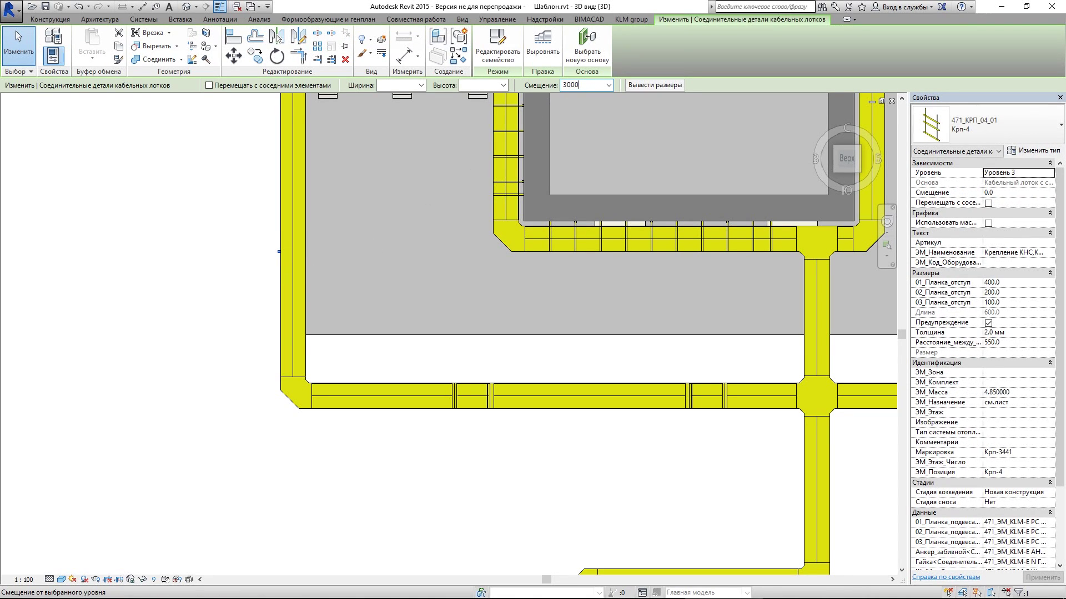
key(Return)
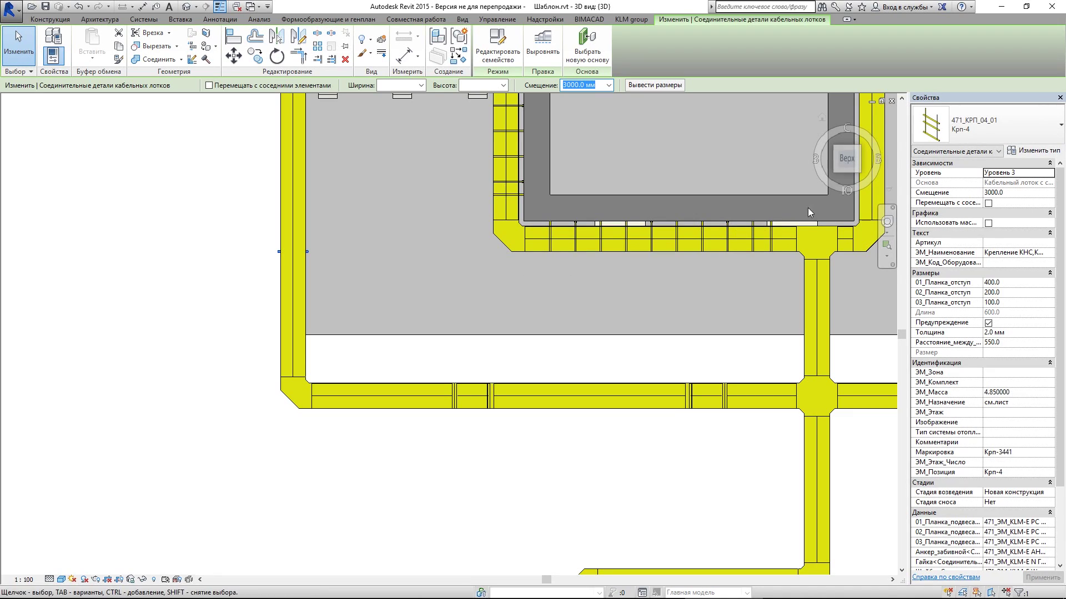
In Front view, raise the hanger 570 to the tray underside, then return to 3D and deselect.
click(847, 178)
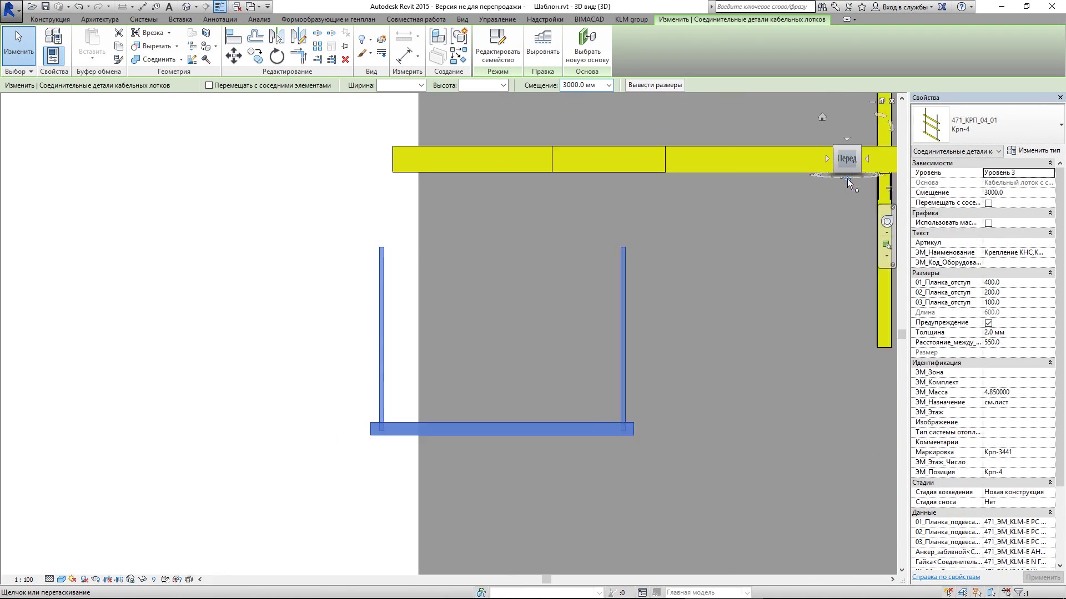
click(233, 57)
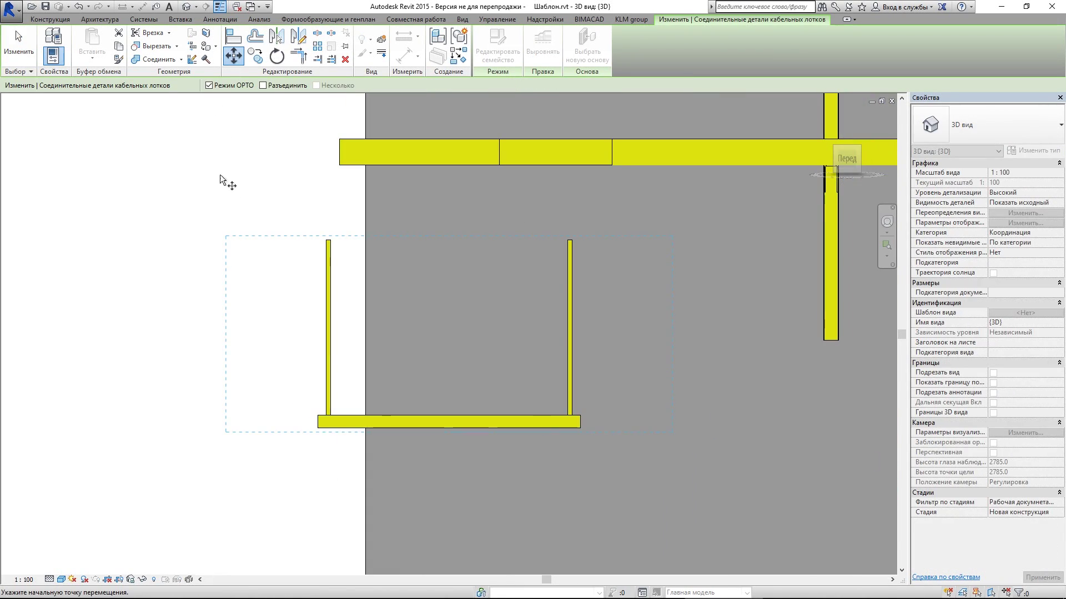
click(317, 411)
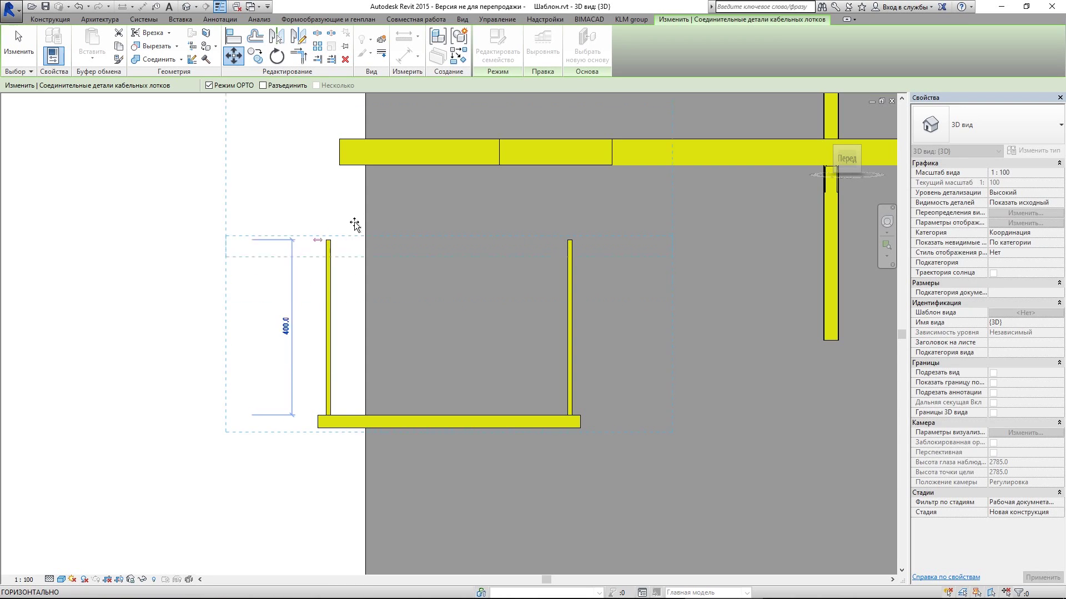
click(354, 168)
scroll(537, 255, down, 1)
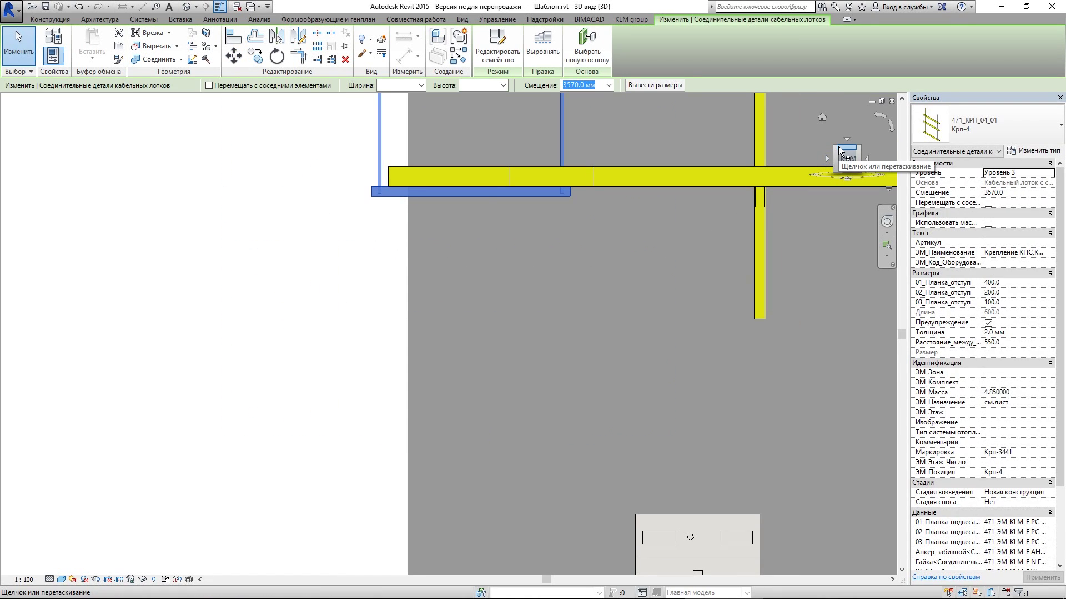
click(834, 147)
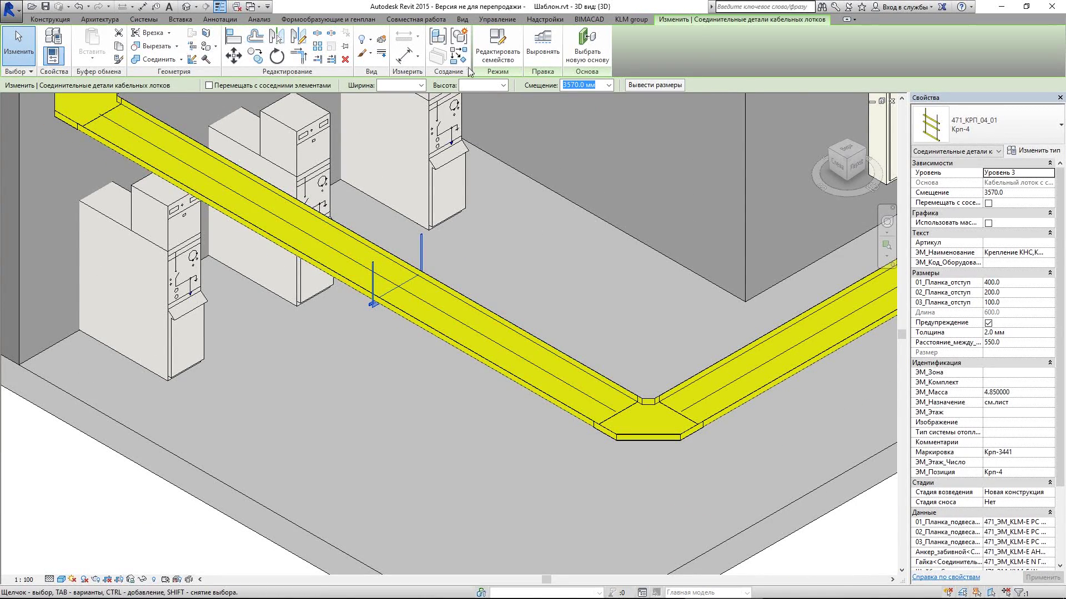
click(613, 23)
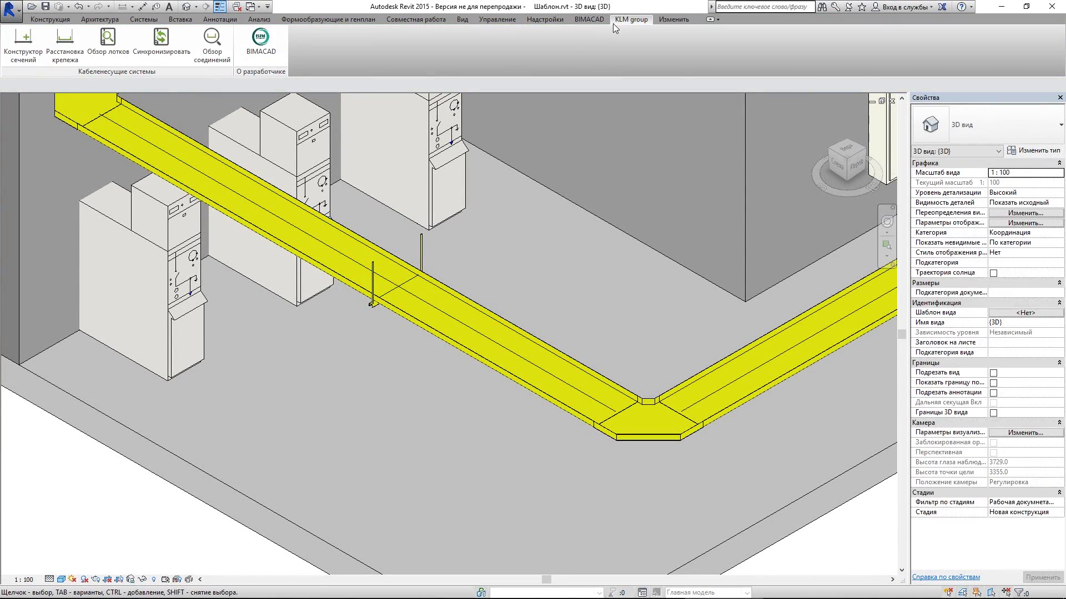
In the support-placement tool, pick the Крп-4 ceiling hanger as the fastener.
click(65, 42)
drag(199, 100, 143, 326)
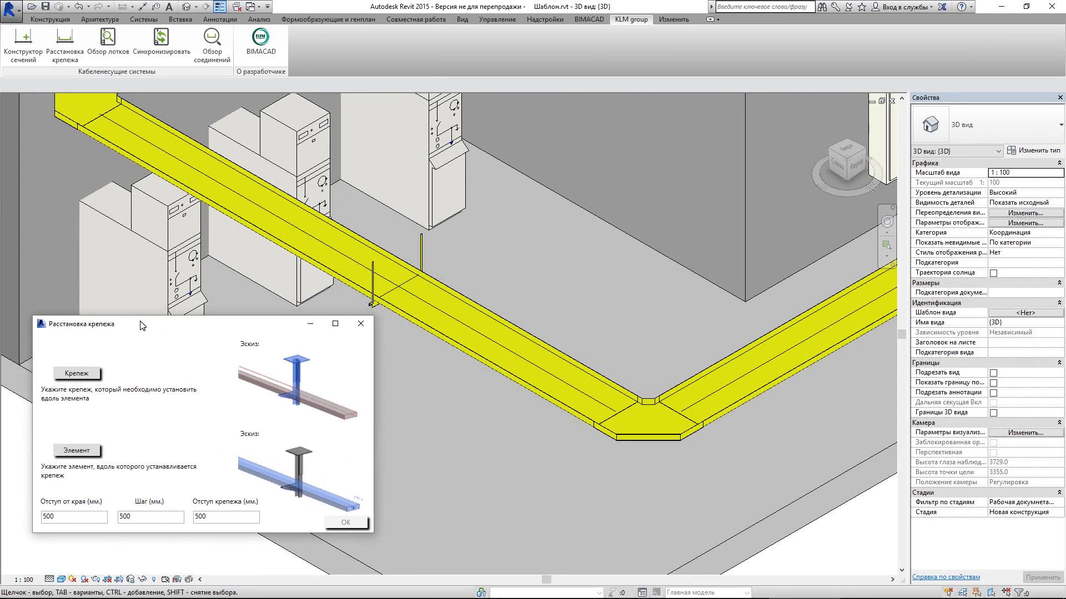
click(84, 375)
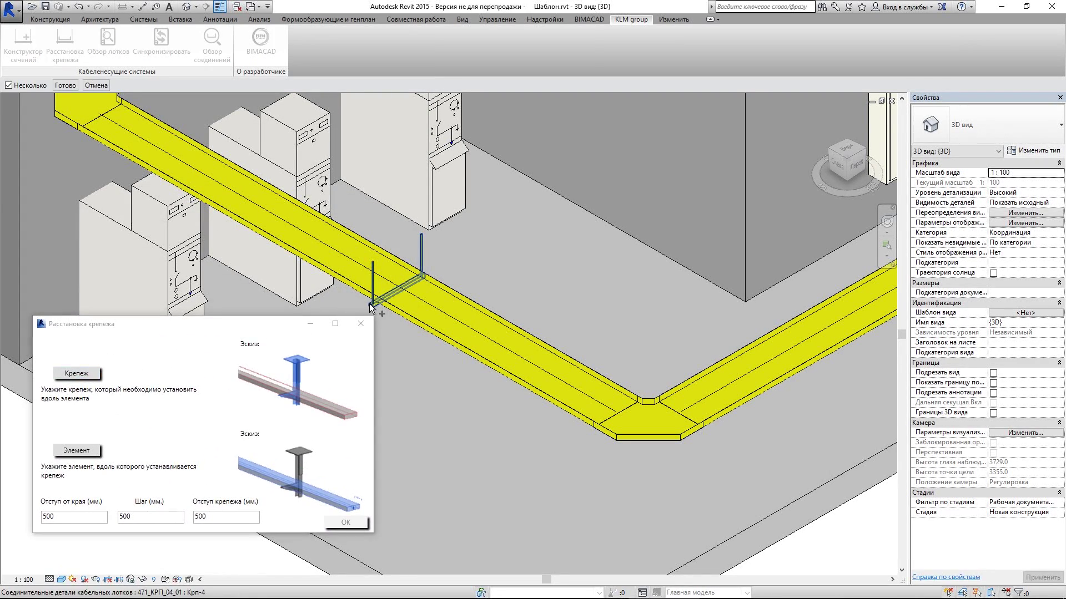
click(65, 85)
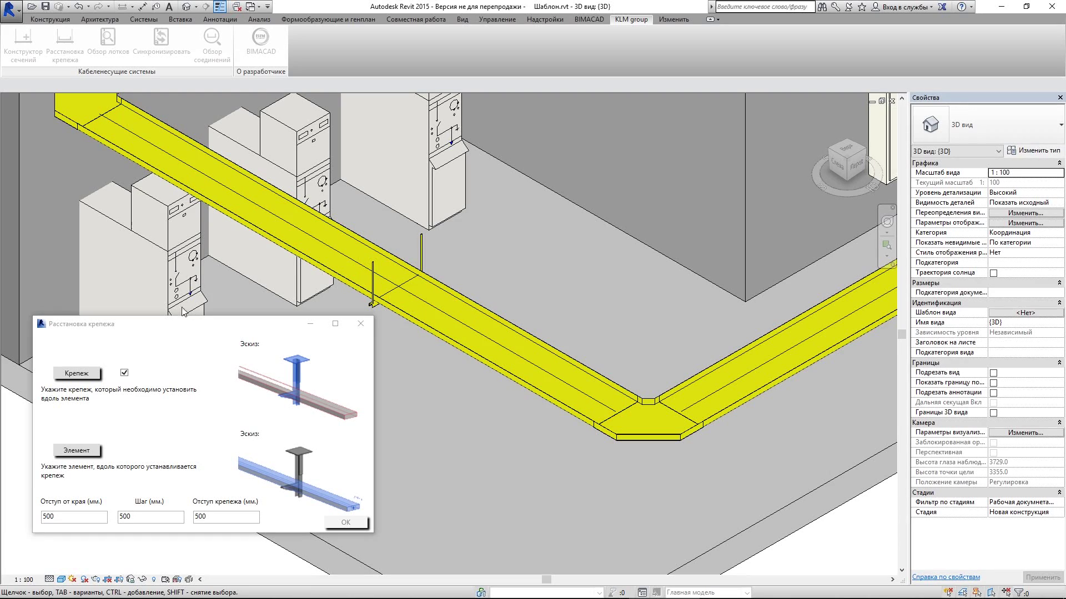
Pick the floor-level tray runs and place hangers keeping the 500 mm values.
click(82, 452)
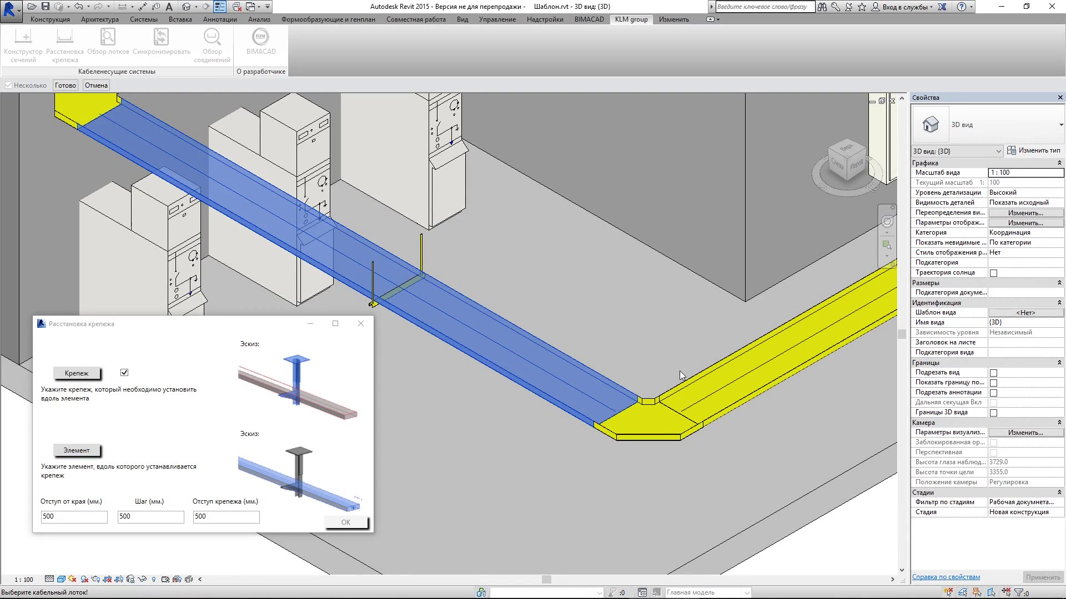
scroll(537, 294, down, 5)
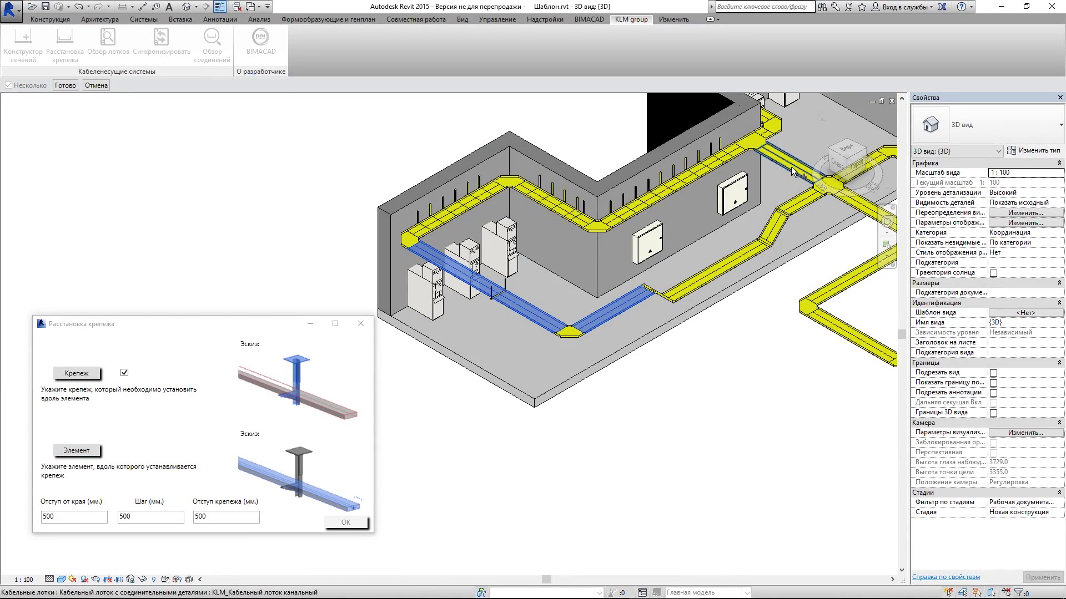
middle_drag(805, 267, 714, 280)
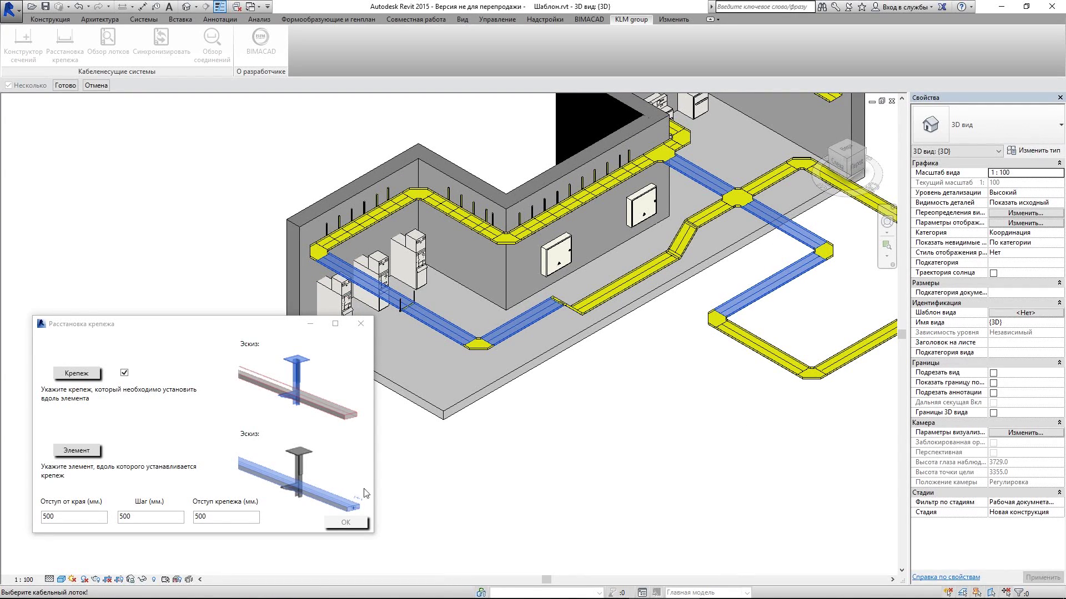
click(66, 85)
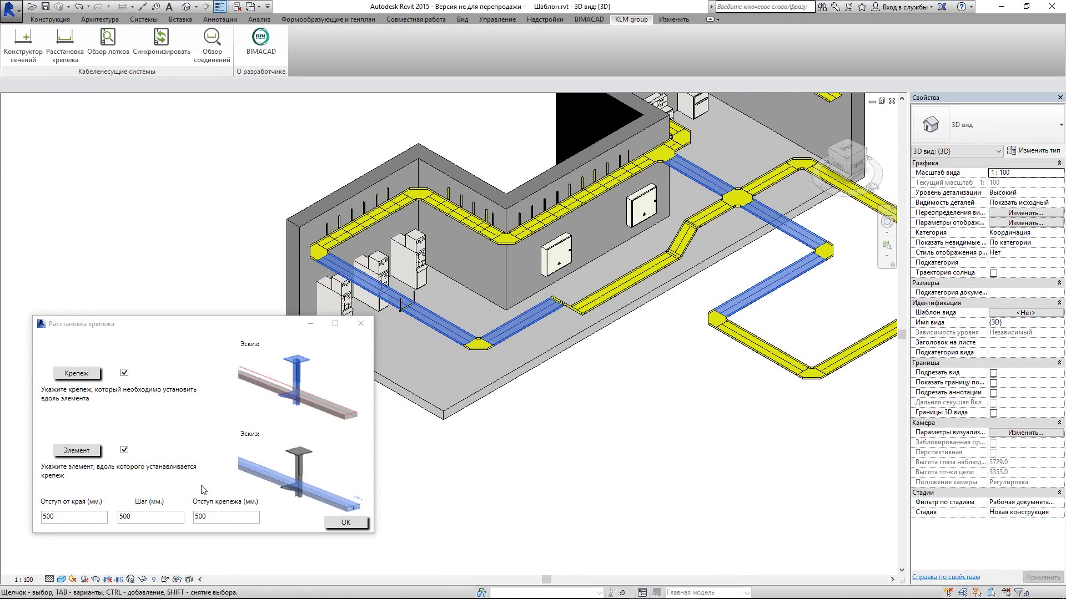
double_click(212, 515)
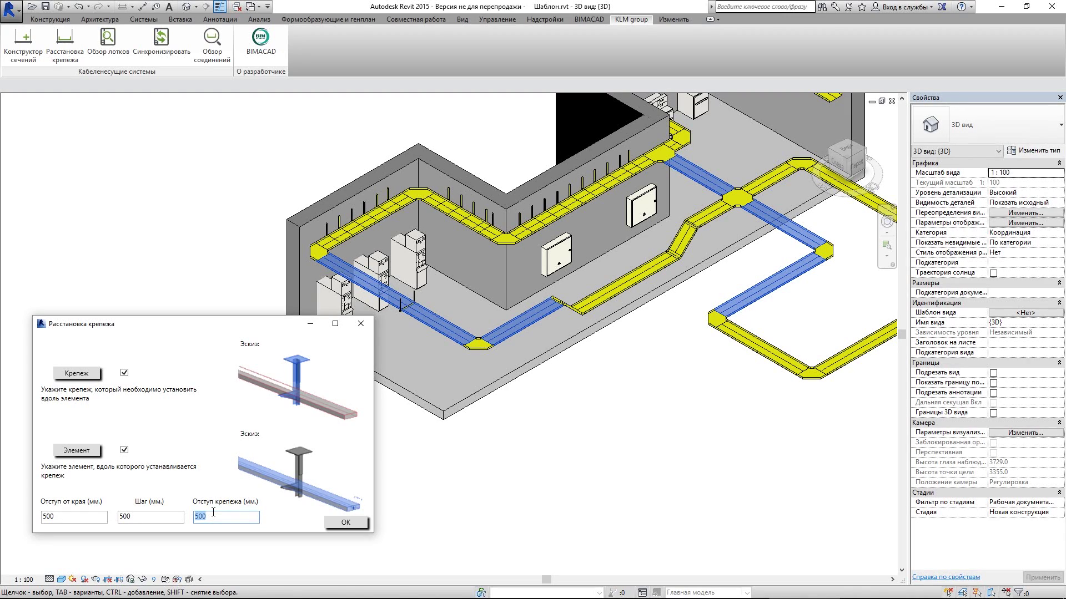
text(0)
click(345, 523)
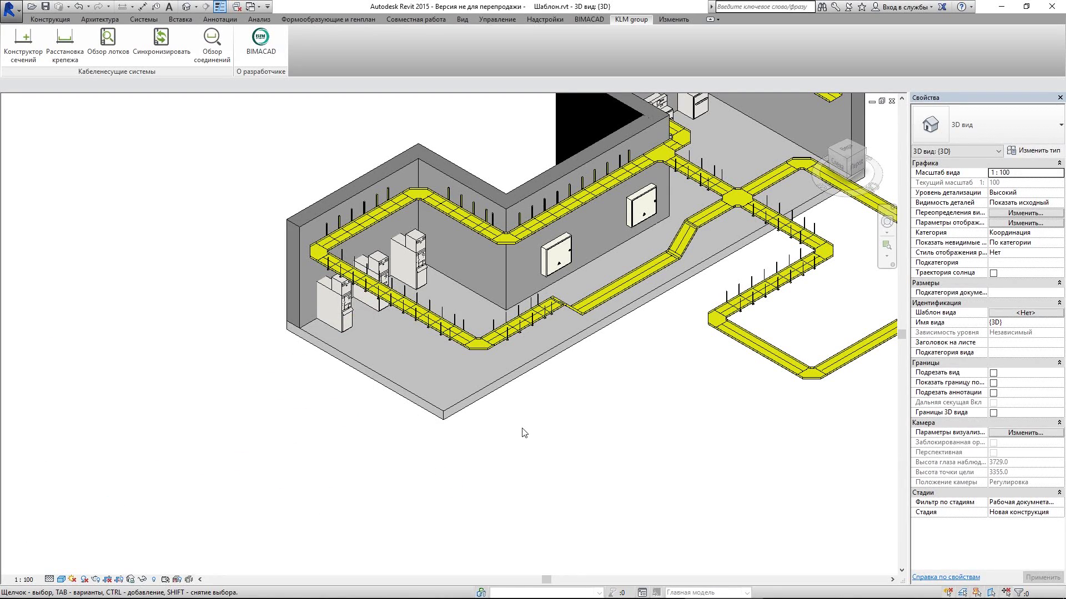
Select and zoom to one new hanger to check it, then deselect.
click(453, 338)
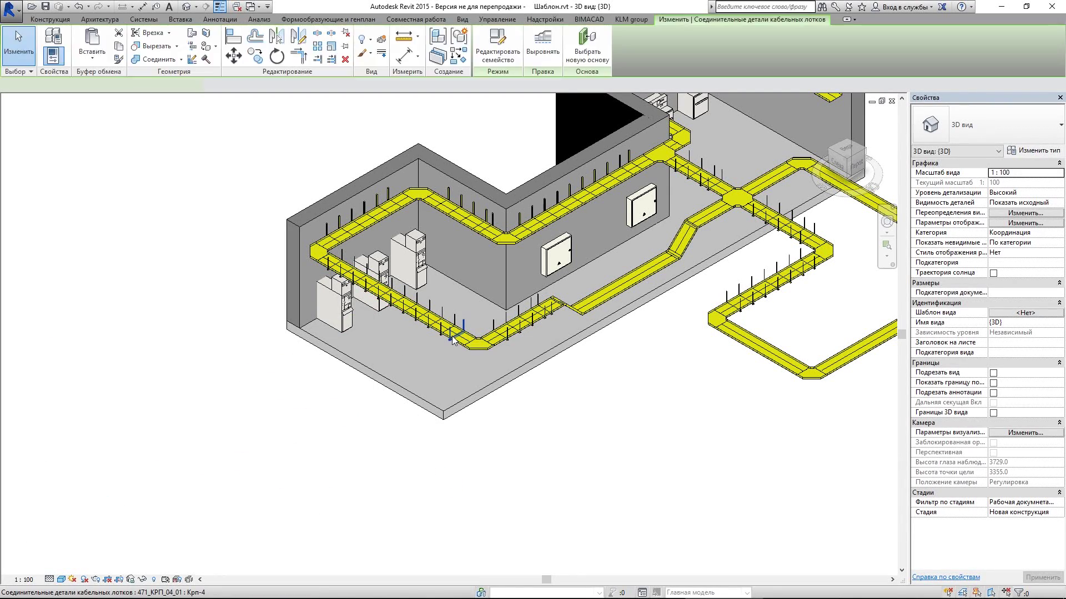
click(848, 161)
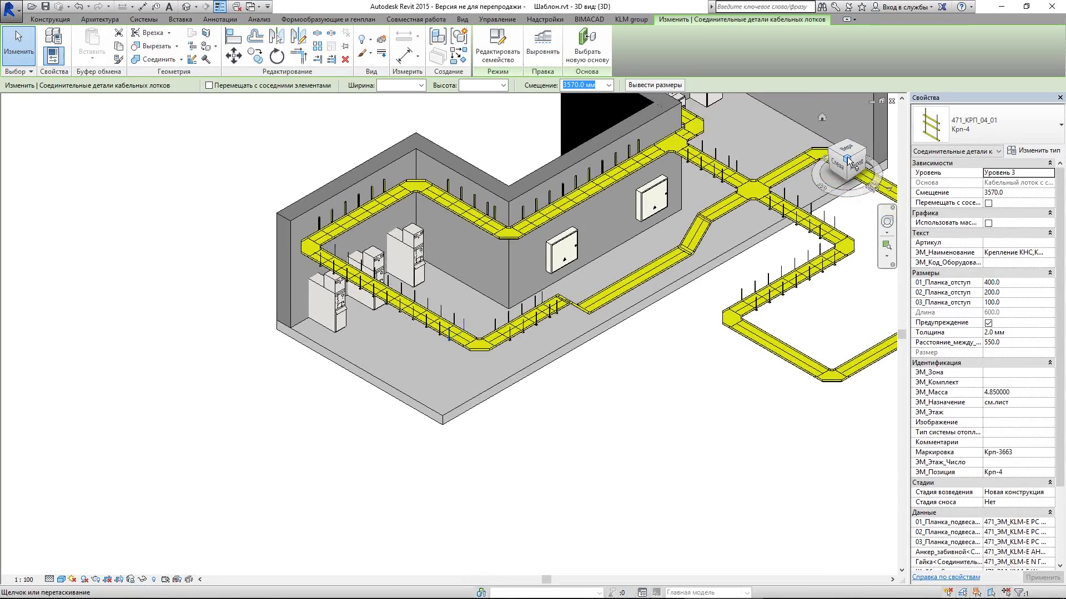
click(565, 259)
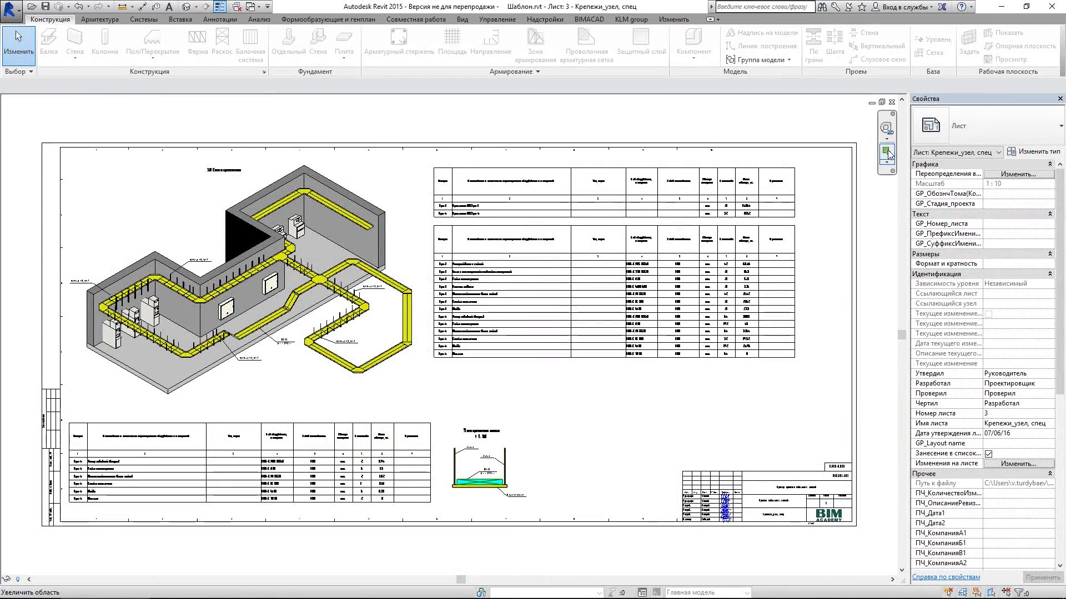
click(888, 155)
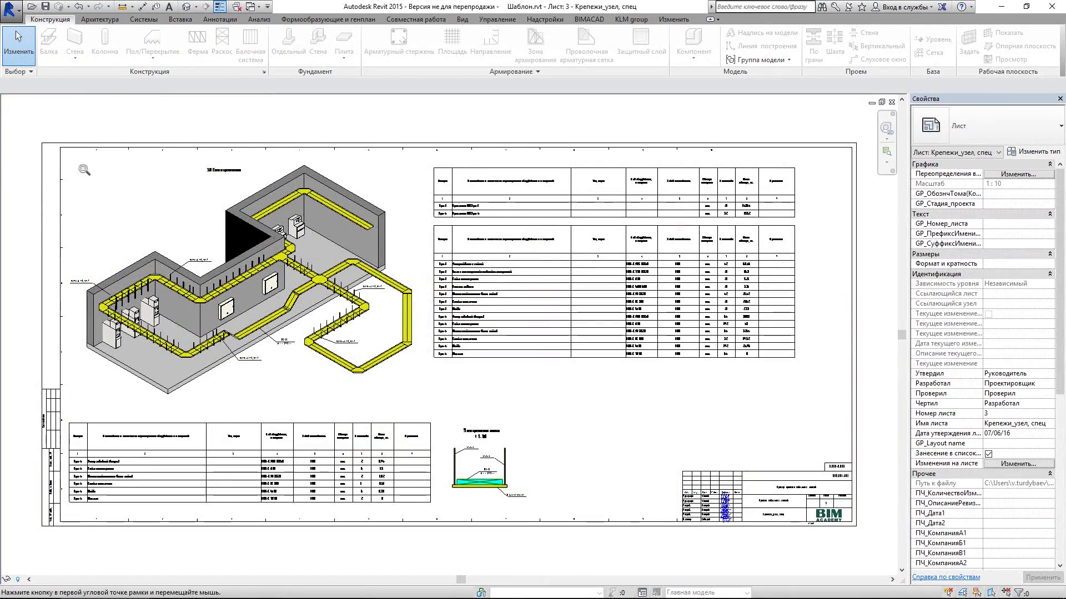
drag(64, 151, 439, 403)
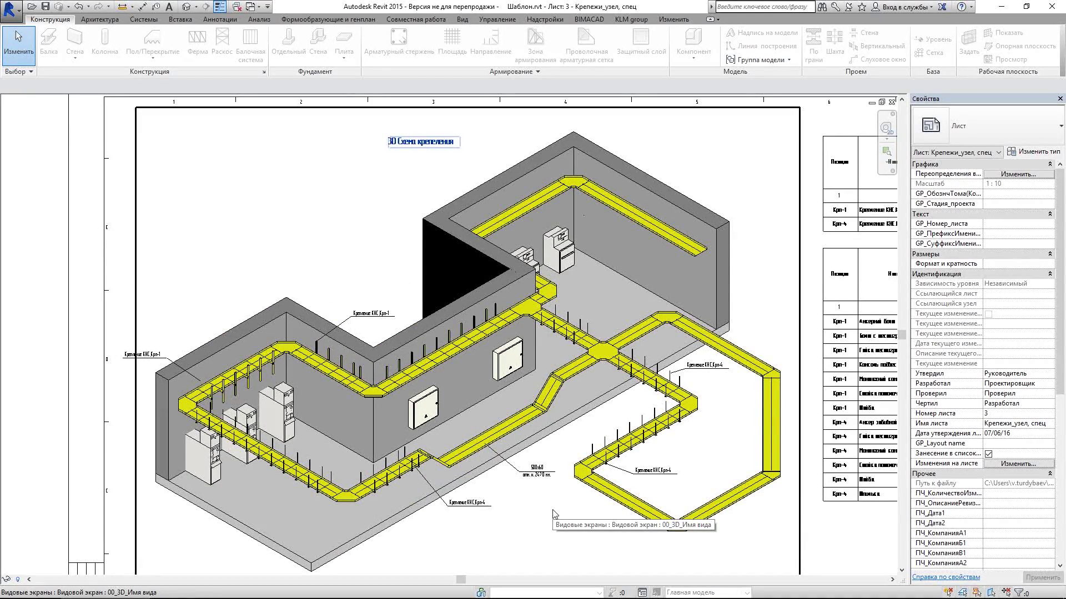
scroll(553, 515, down, 5)
scroll(583, 444, up, 1)
scroll(777, 483, up, 1)
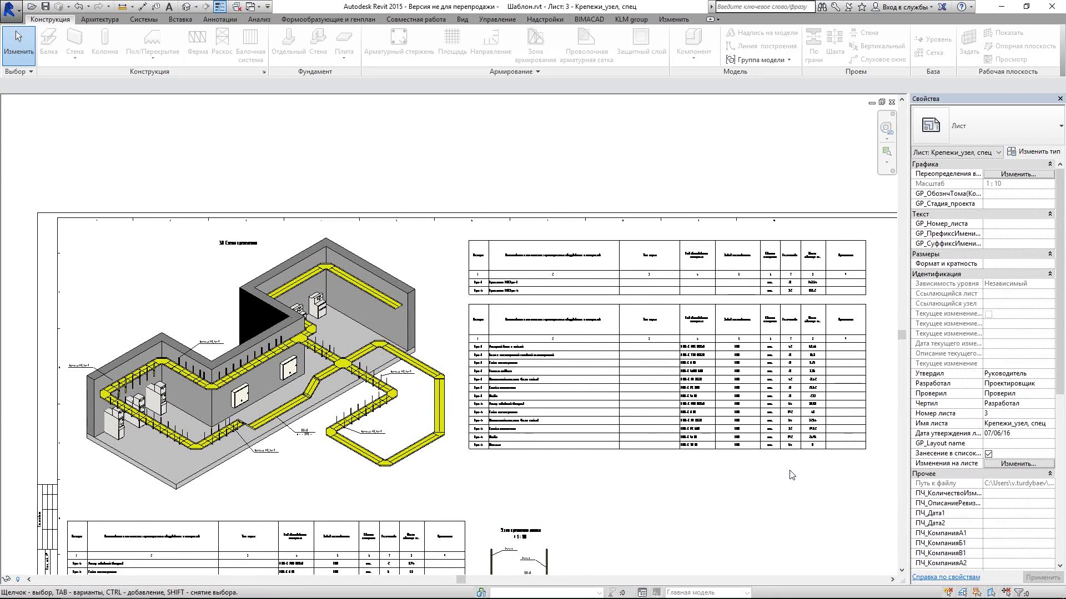
scroll(791, 475, up, 1)
click(886, 152)
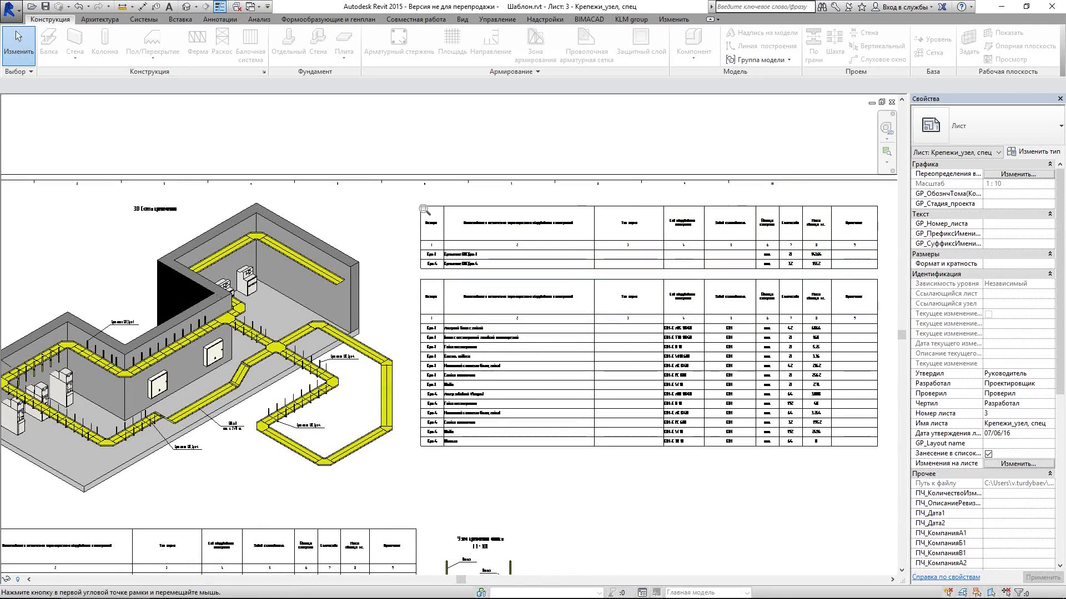
drag(423, 208, 834, 277)
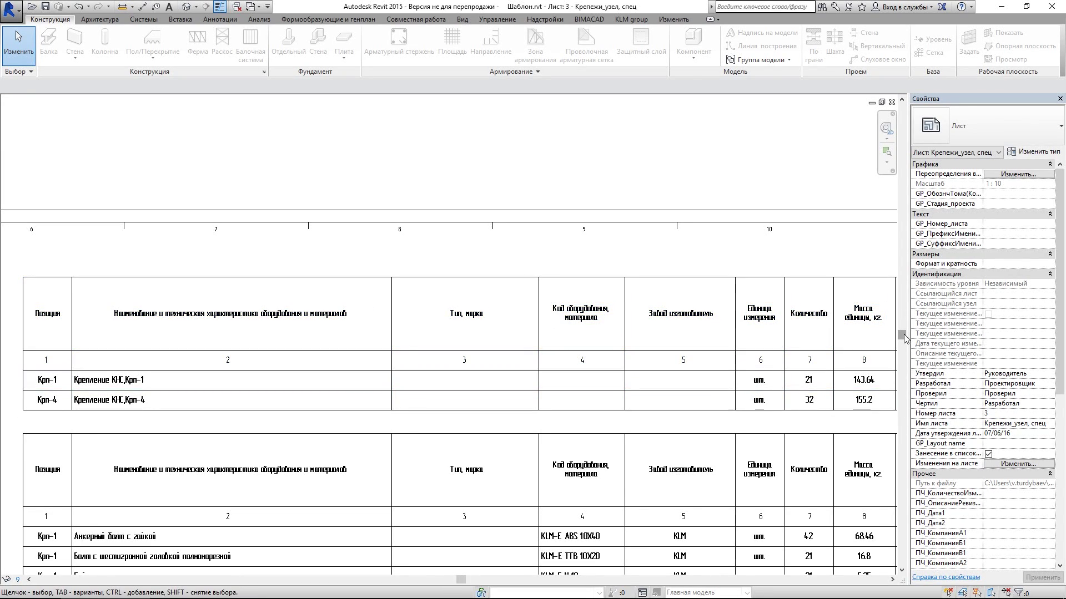
drag(902, 336, 904, 413)
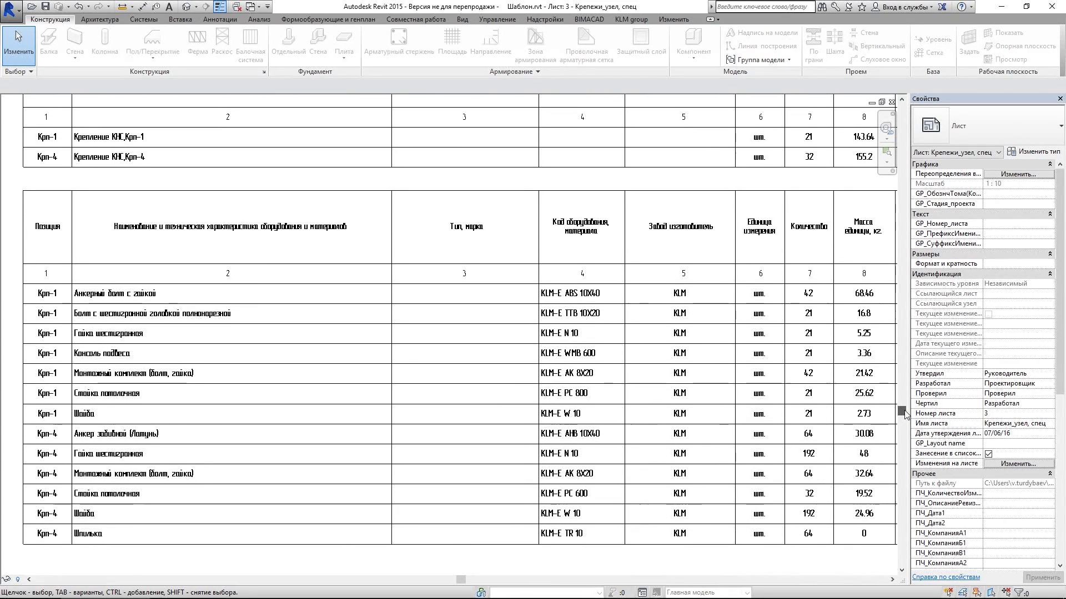
drag(904, 413, 903, 536)
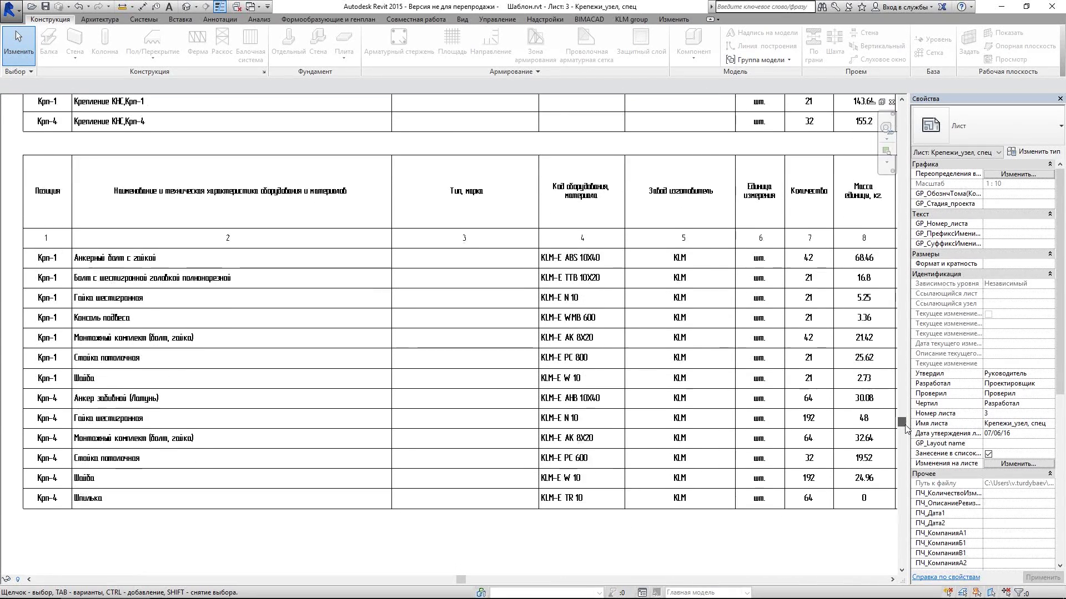
middle_drag(382, 442, 647, 392)
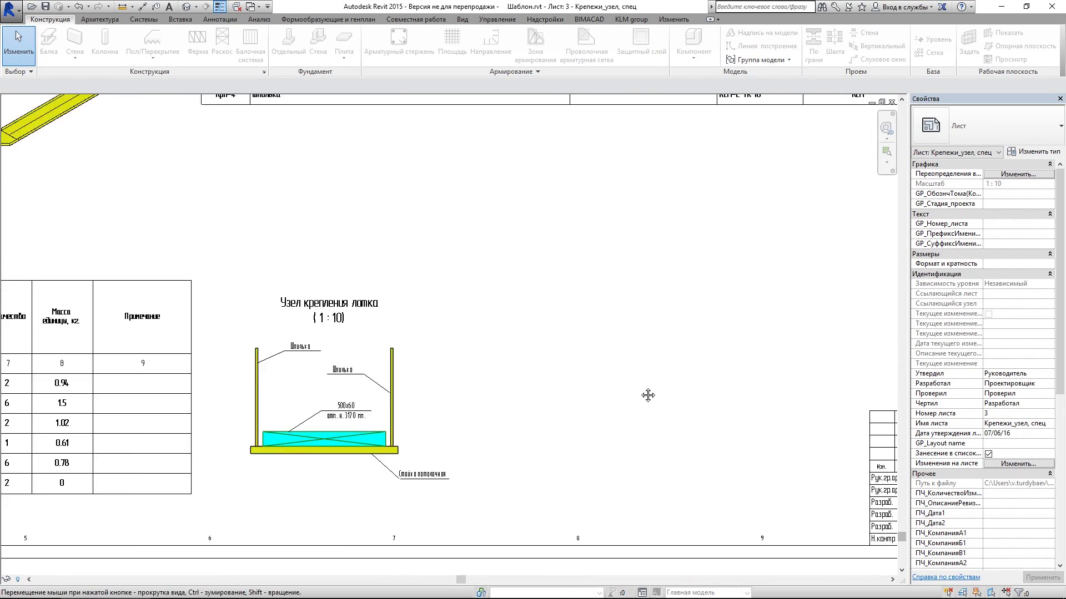
scroll(647, 392, up, 2)
scroll(671, 313, up, 1)
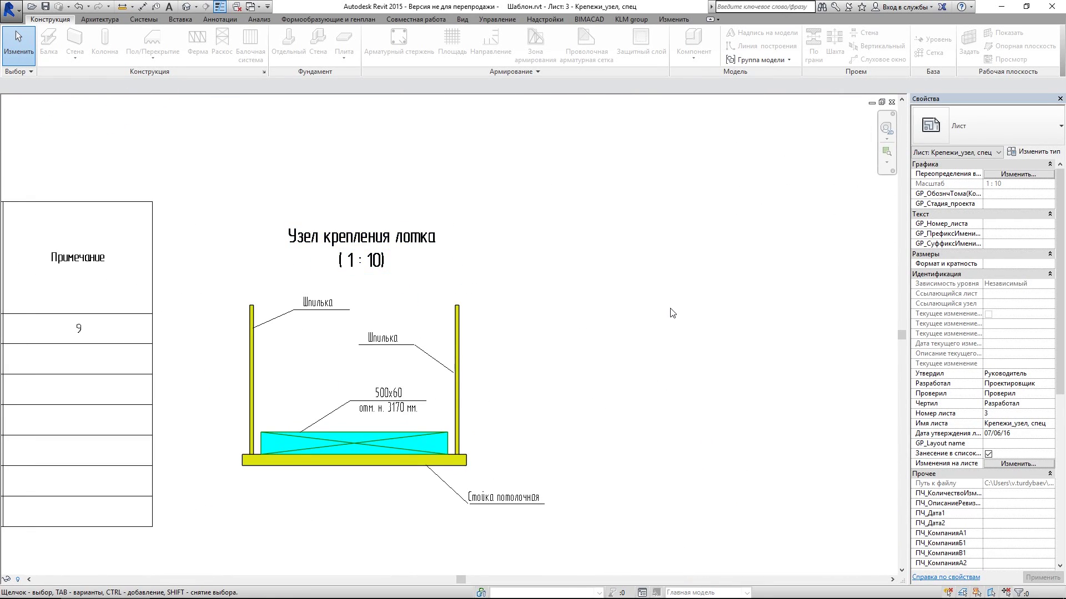
scroll(672, 314, down, 2)
scroll(671, 314, down, 2)
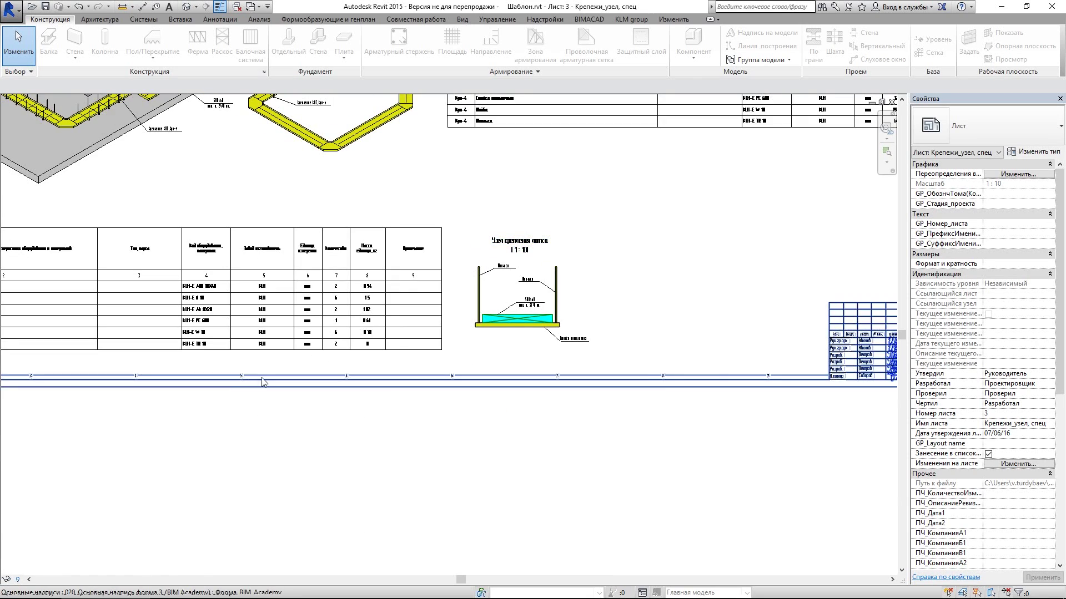
middle_drag(672, 313, 583, 394)
scroll(582, 394, up, 1)
click(886, 151)
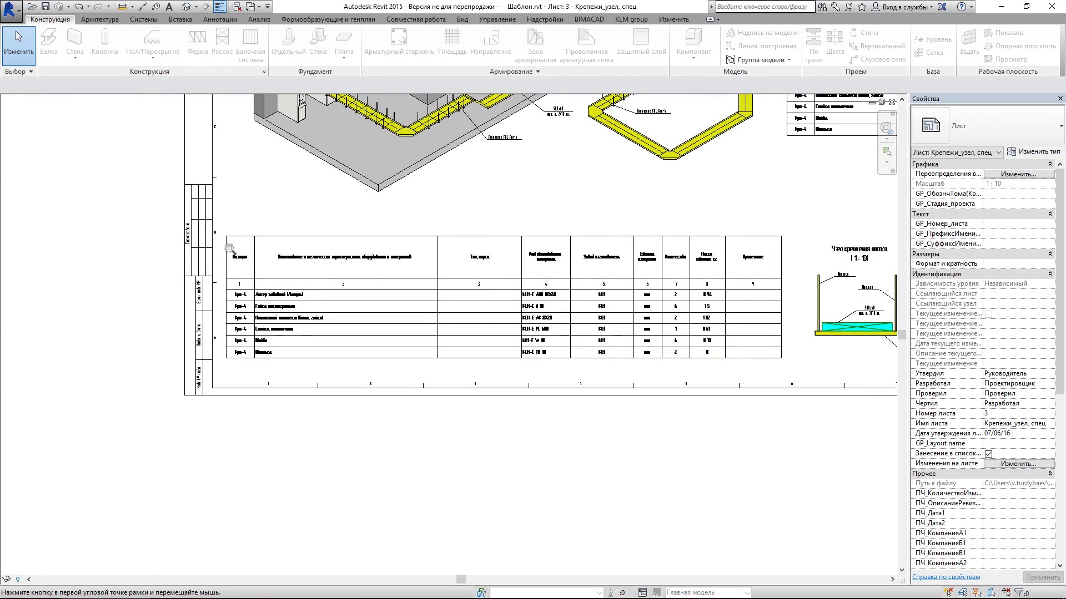
drag(222, 230, 738, 380)
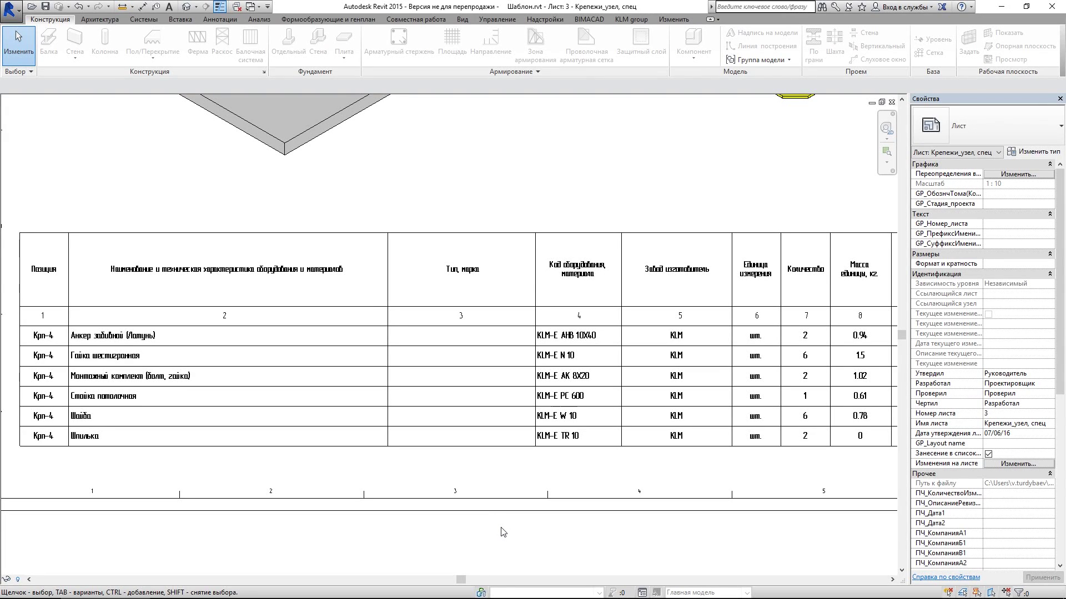
scroll(502, 532, down, 5)
Activate the sheet's 3D viewport and nudge the wall-side cable tray.
scroll(377, 276, up, 4)
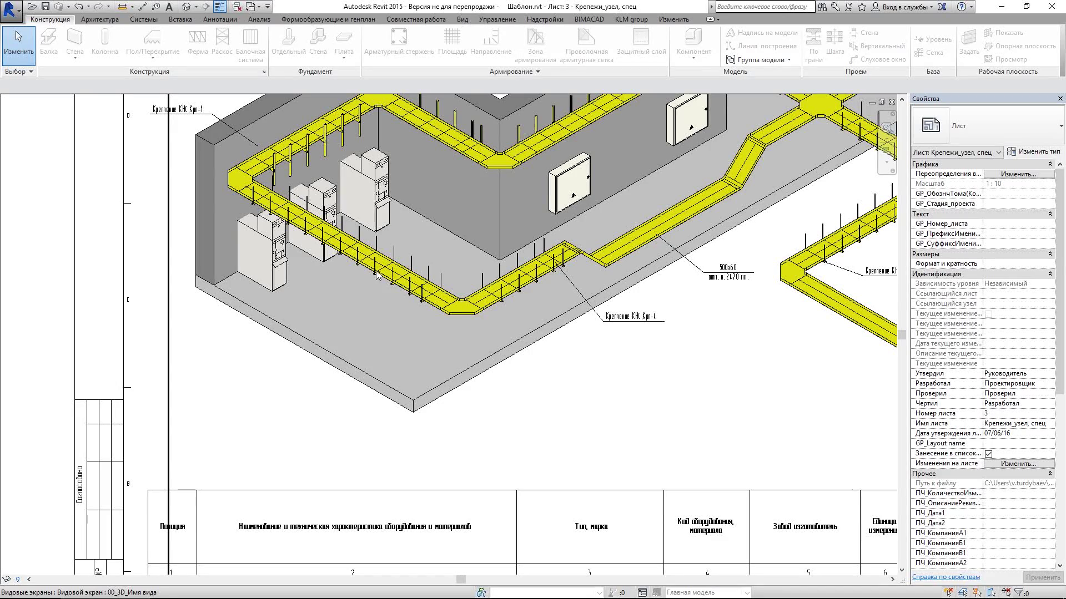
double_click(385, 279)
click(367, 291)
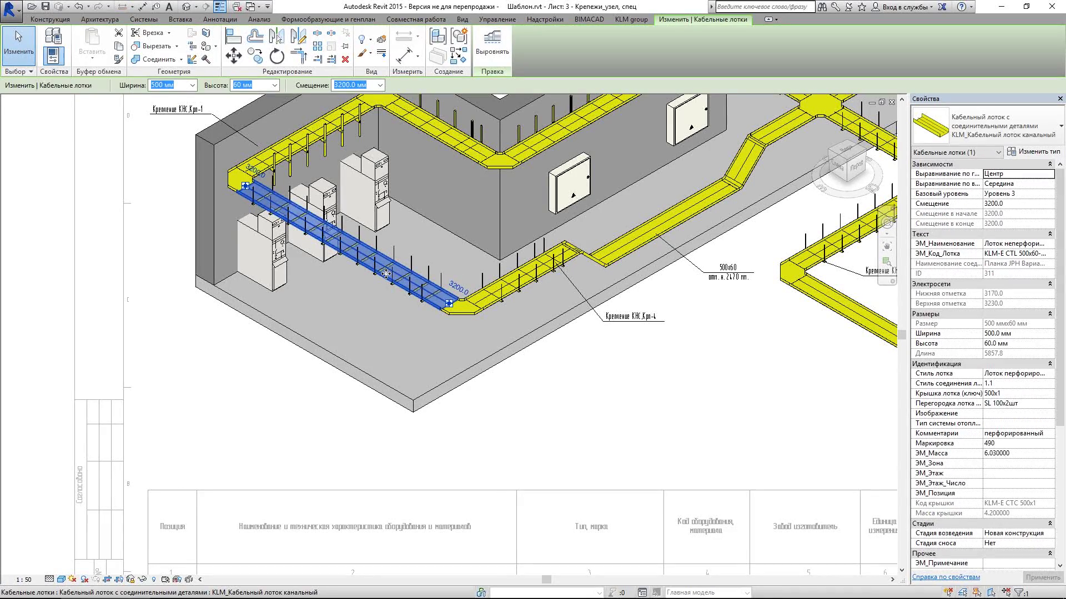
drag(361, 296, 360, 293)
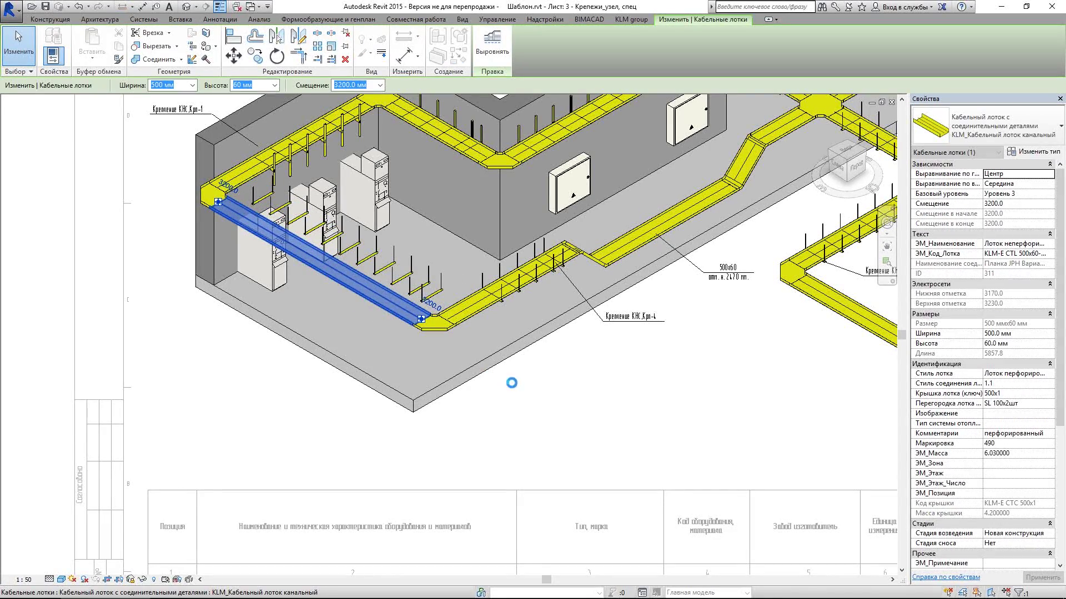
click(555, 404)
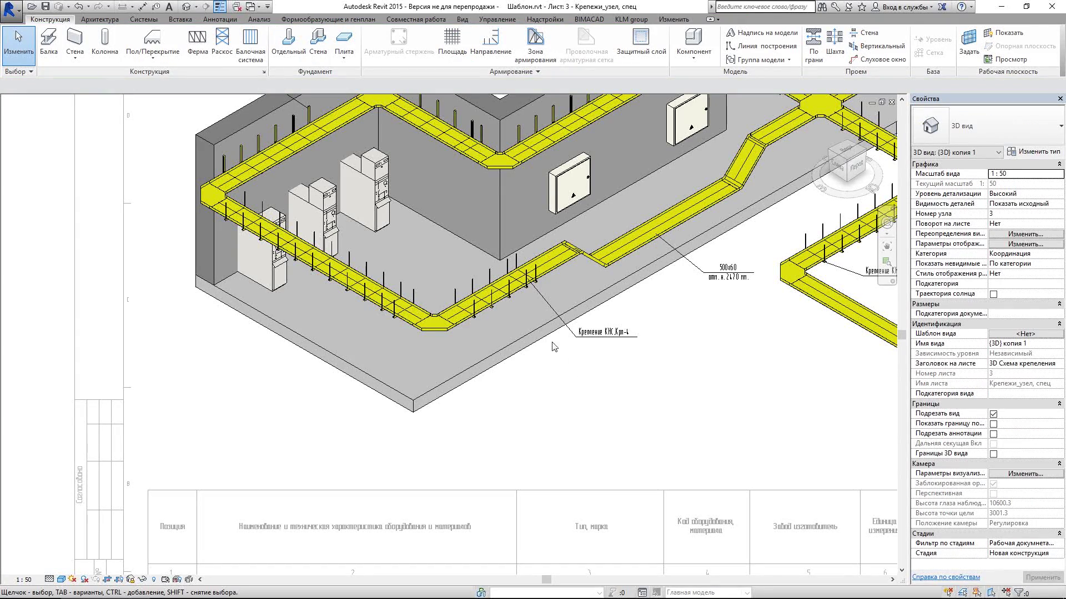
Drag floor-level and right-loop tray segments off their hangers, then undo the move.
click(551, 273)
drag(551, 274, 579, 288)
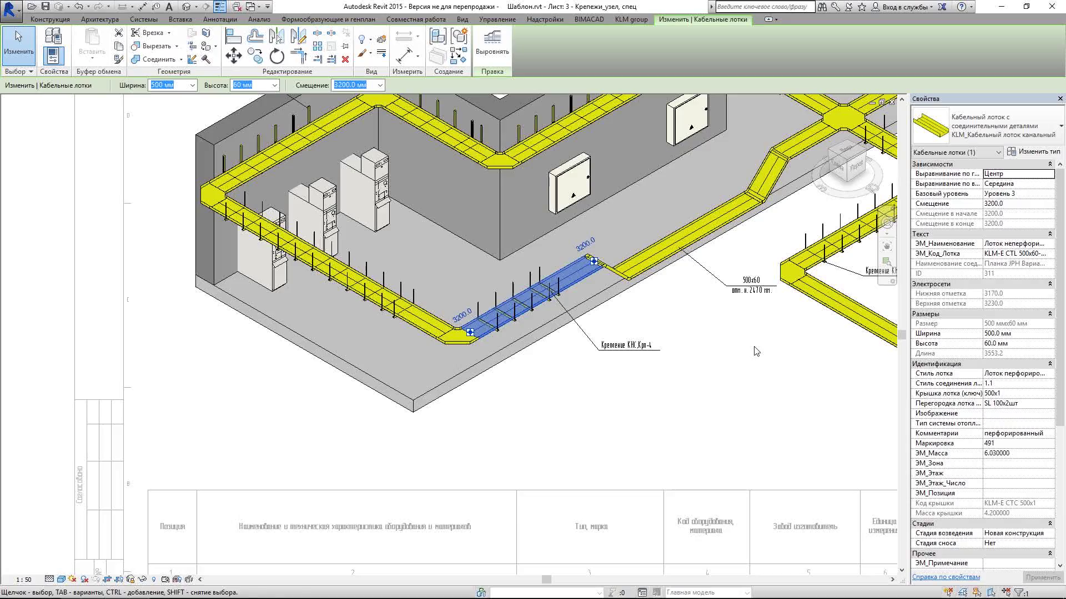
middle_drag(755, 351, 483, 395)
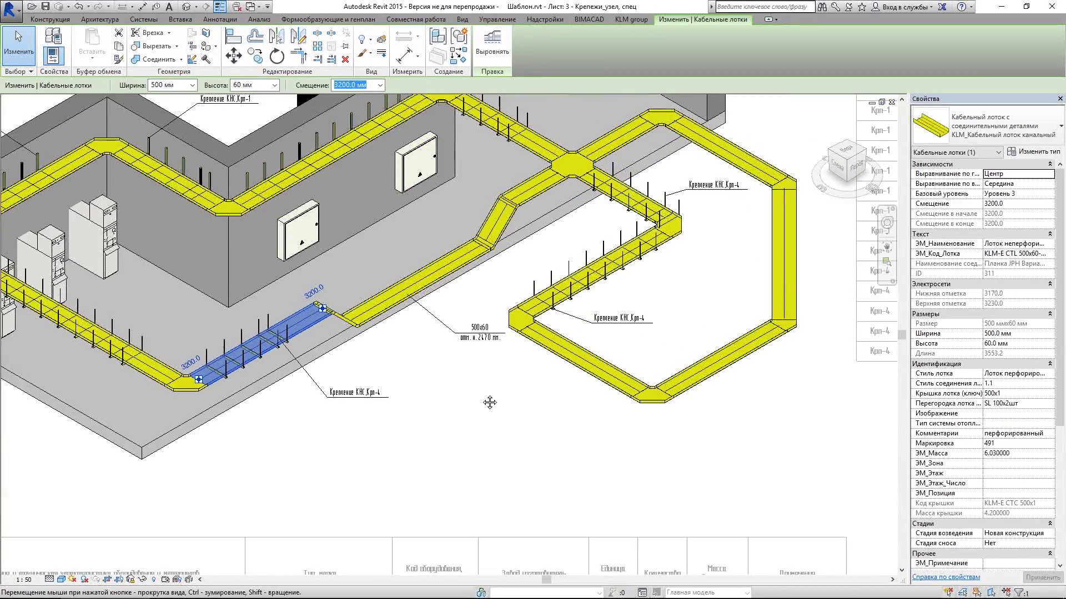
click(631, 269)
drag(631, 269, 681, 319)
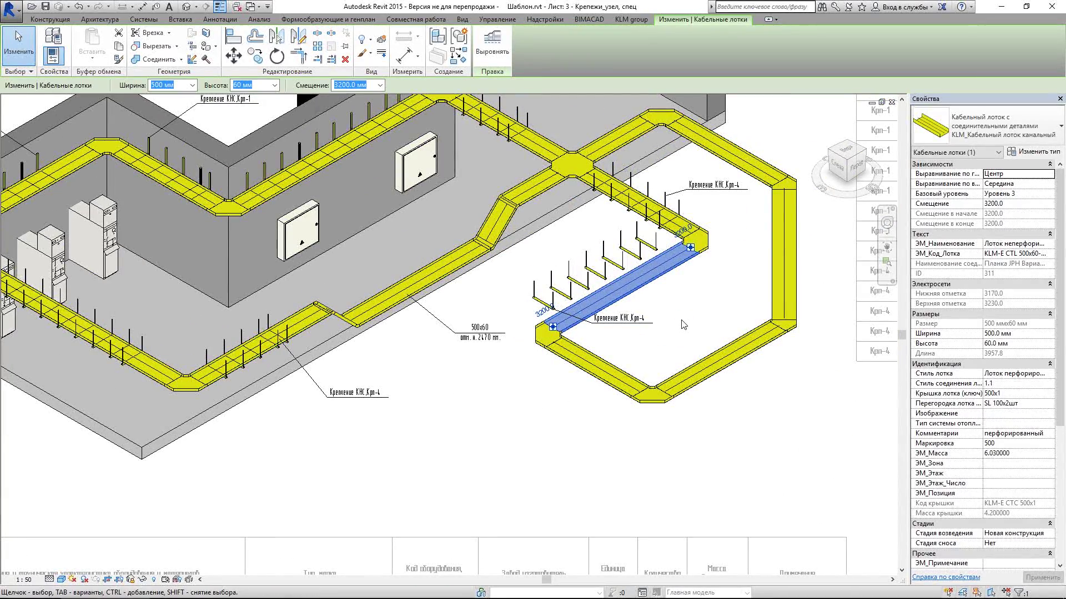
key(ctrl+z)
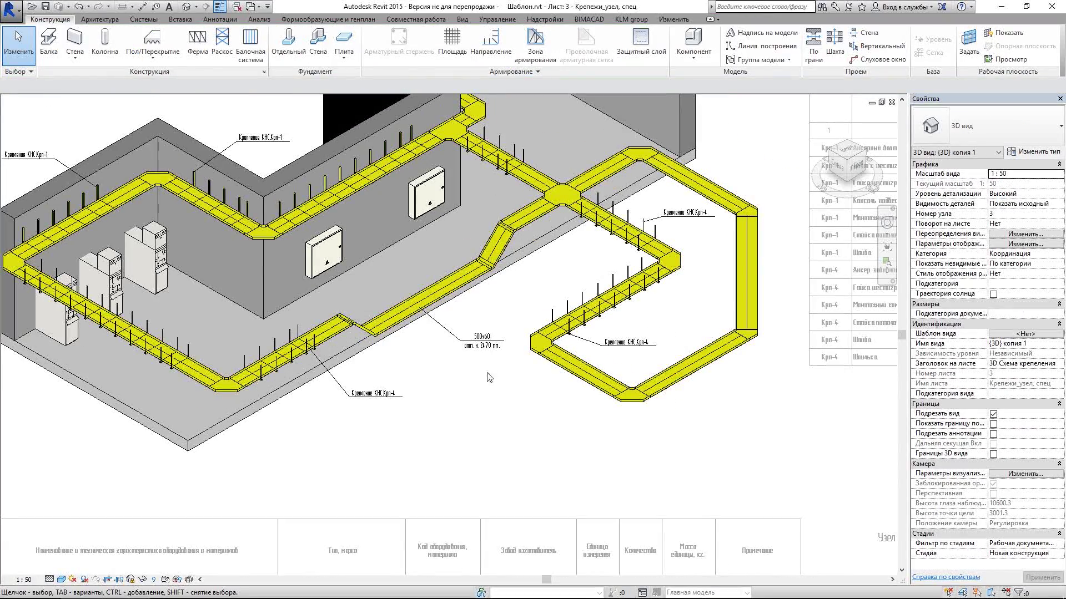